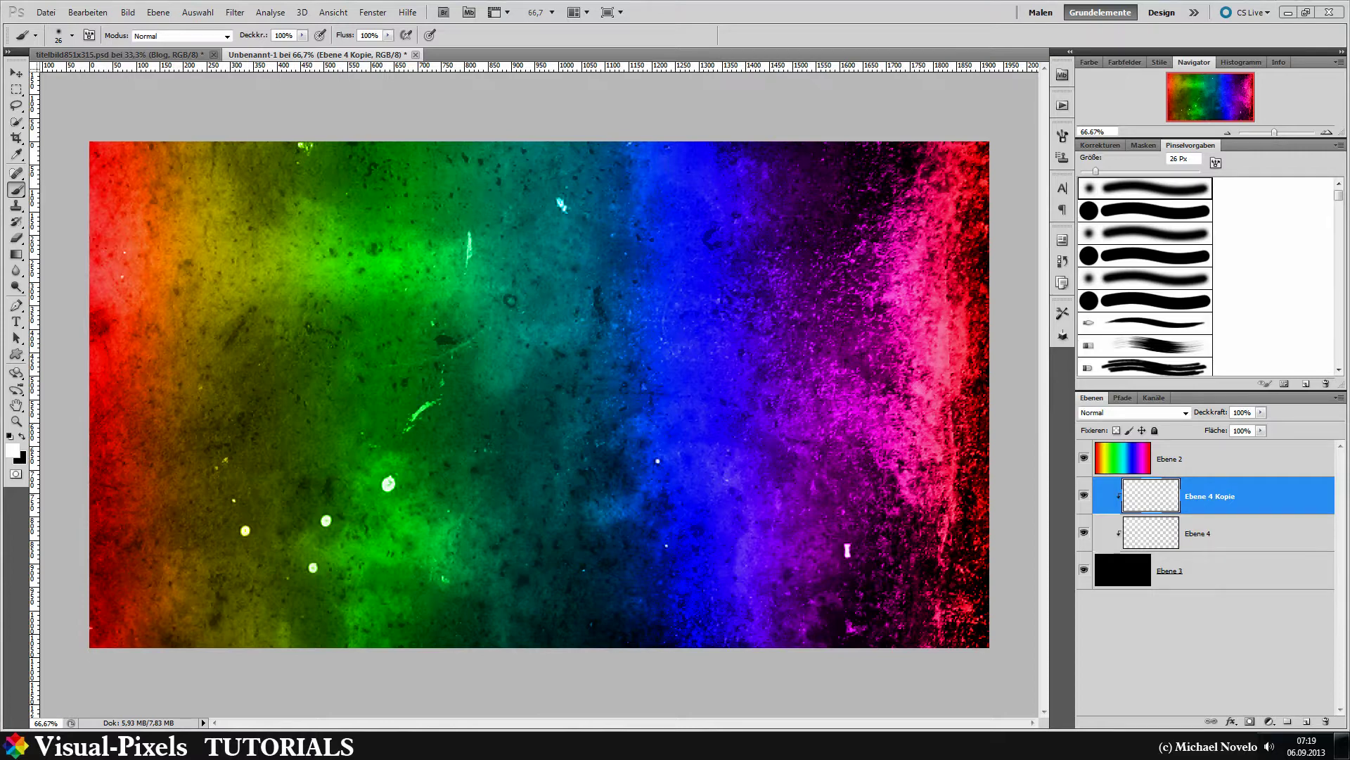
# Reset colours to default and make black the background colour.
pyautogui.click(52, 17)
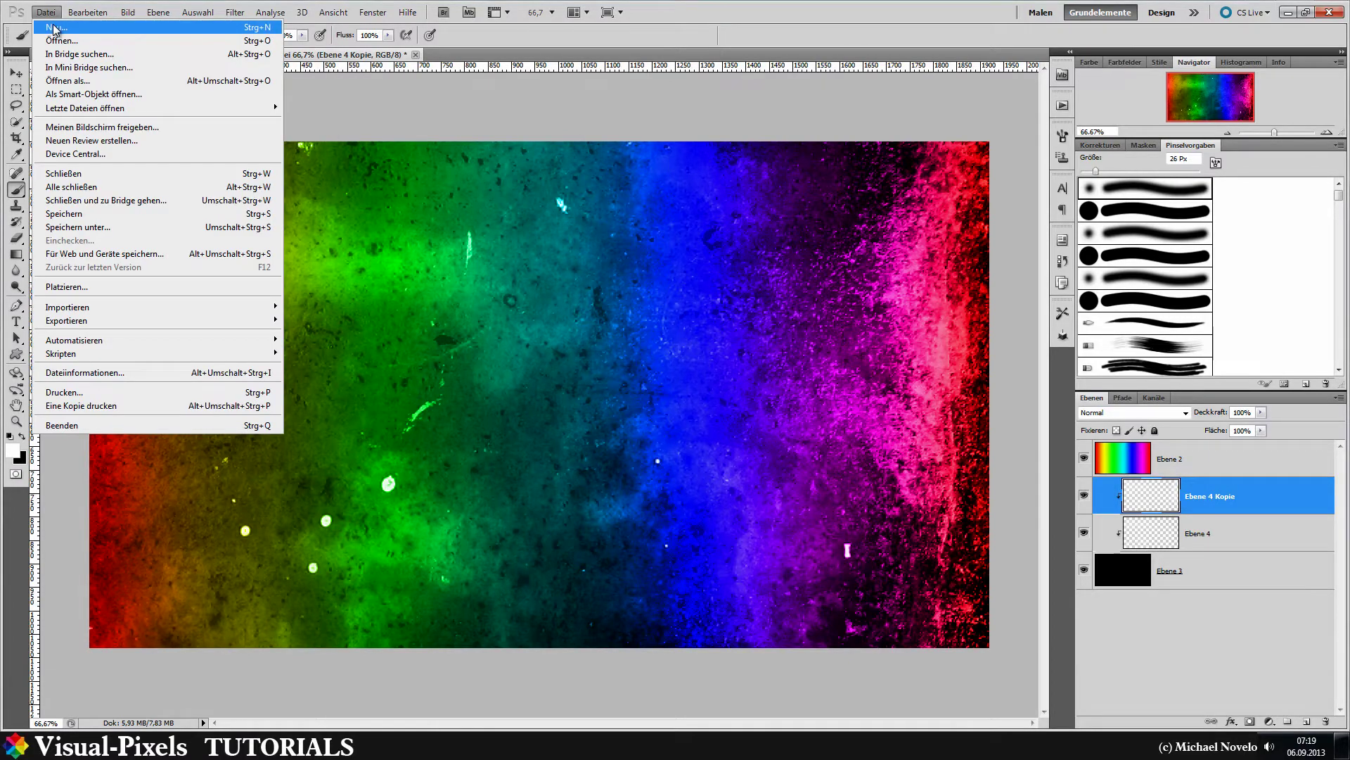
pyautogui.click(475, 99)
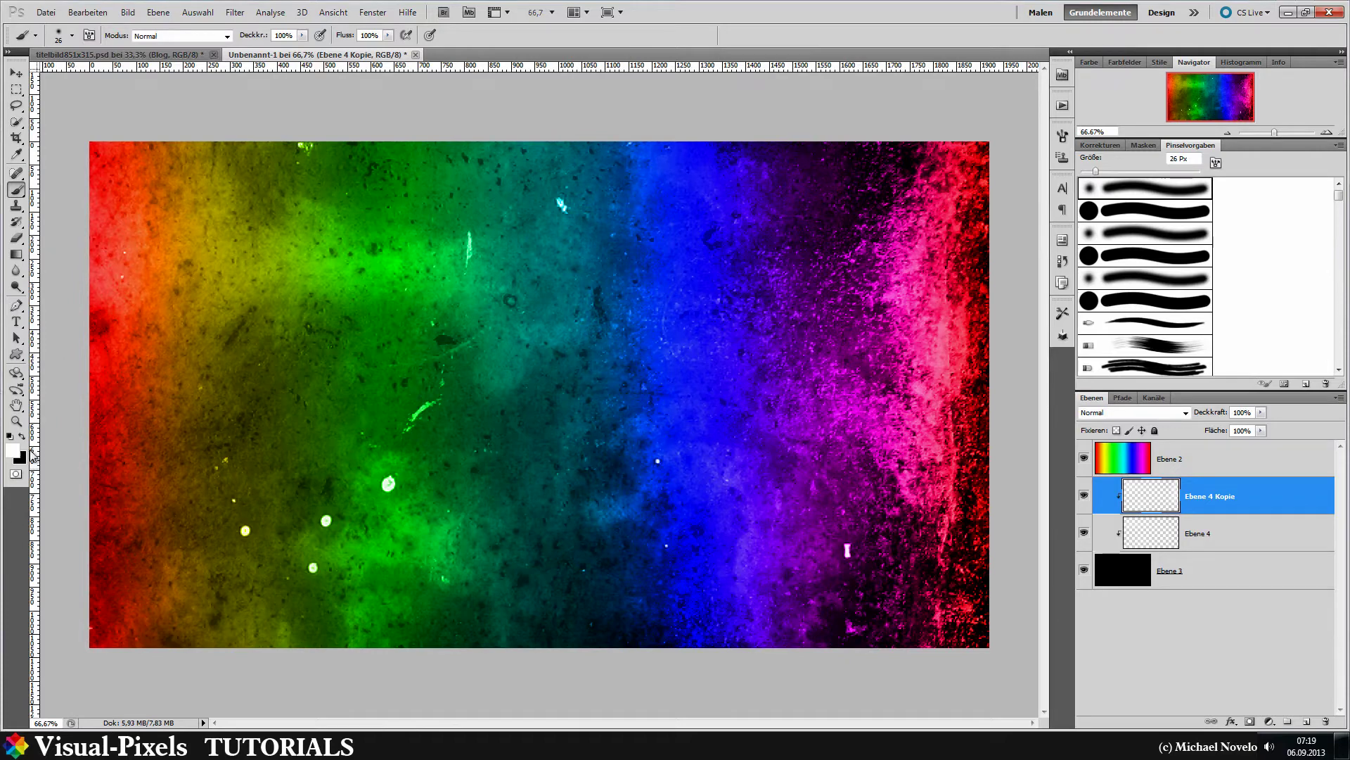
pyautogui.click(9, 436)
pyautogui.click(22, 438)
# Create a new 1920×1080 px document with Hintergrundinhalt set to Hintergrundfarbe (black).
pyautogui.click(46, 13)
pyautogui.click(53, 29)
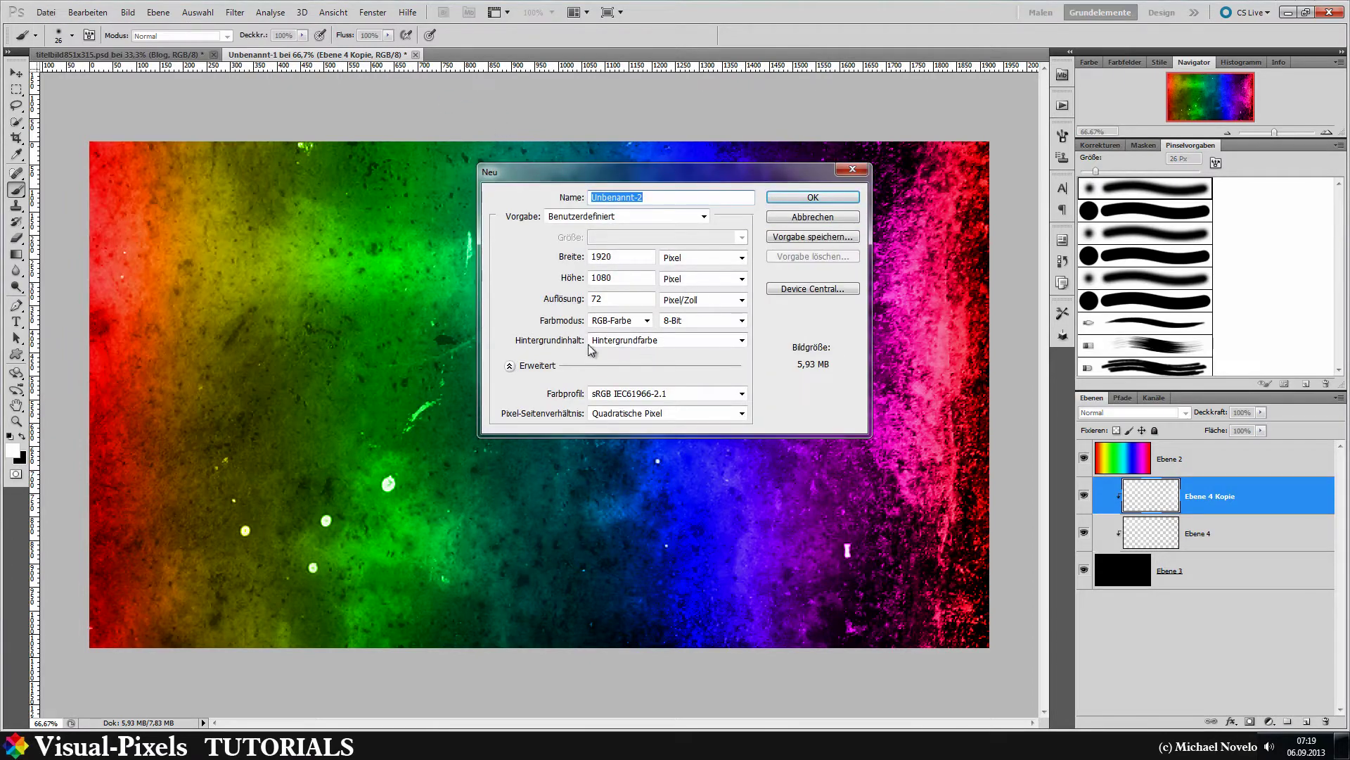
pyautogui.click(633, 340)
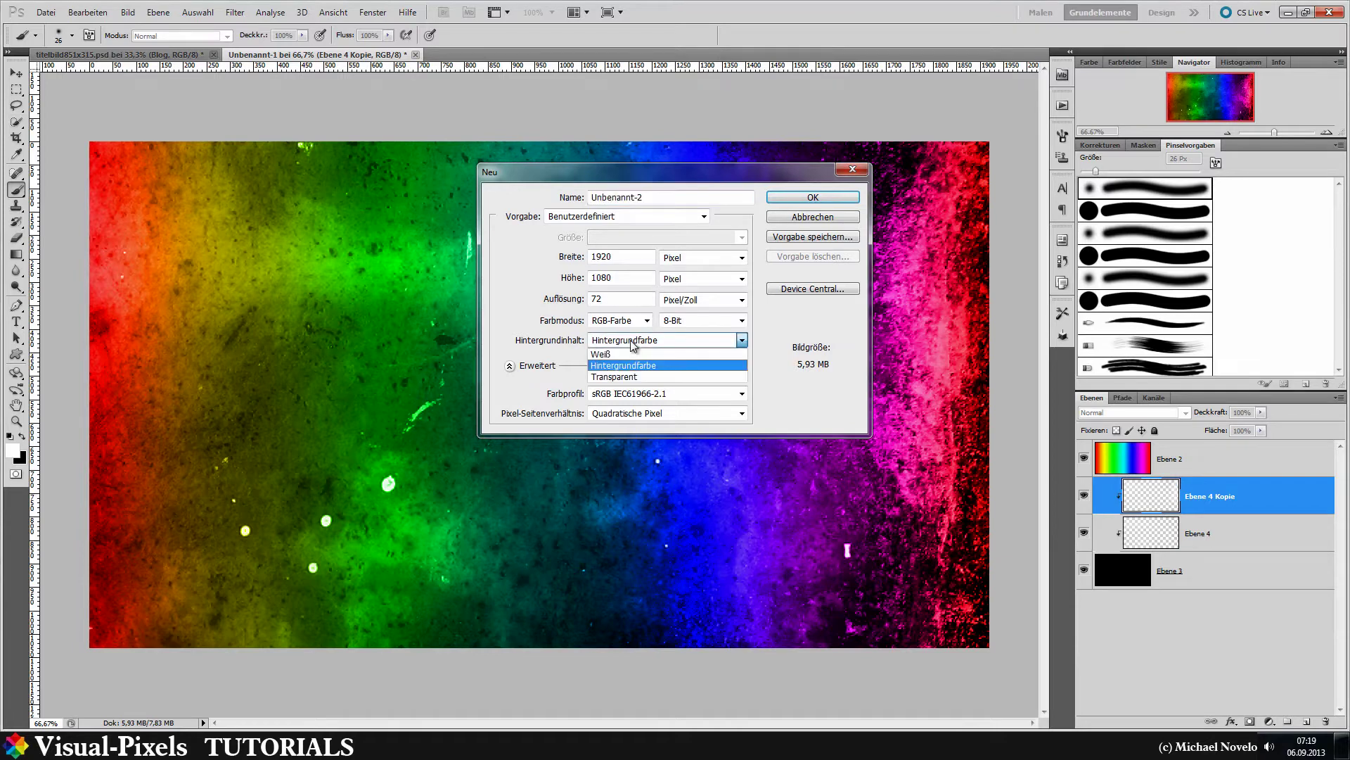
pyautogui.click(633, 344)
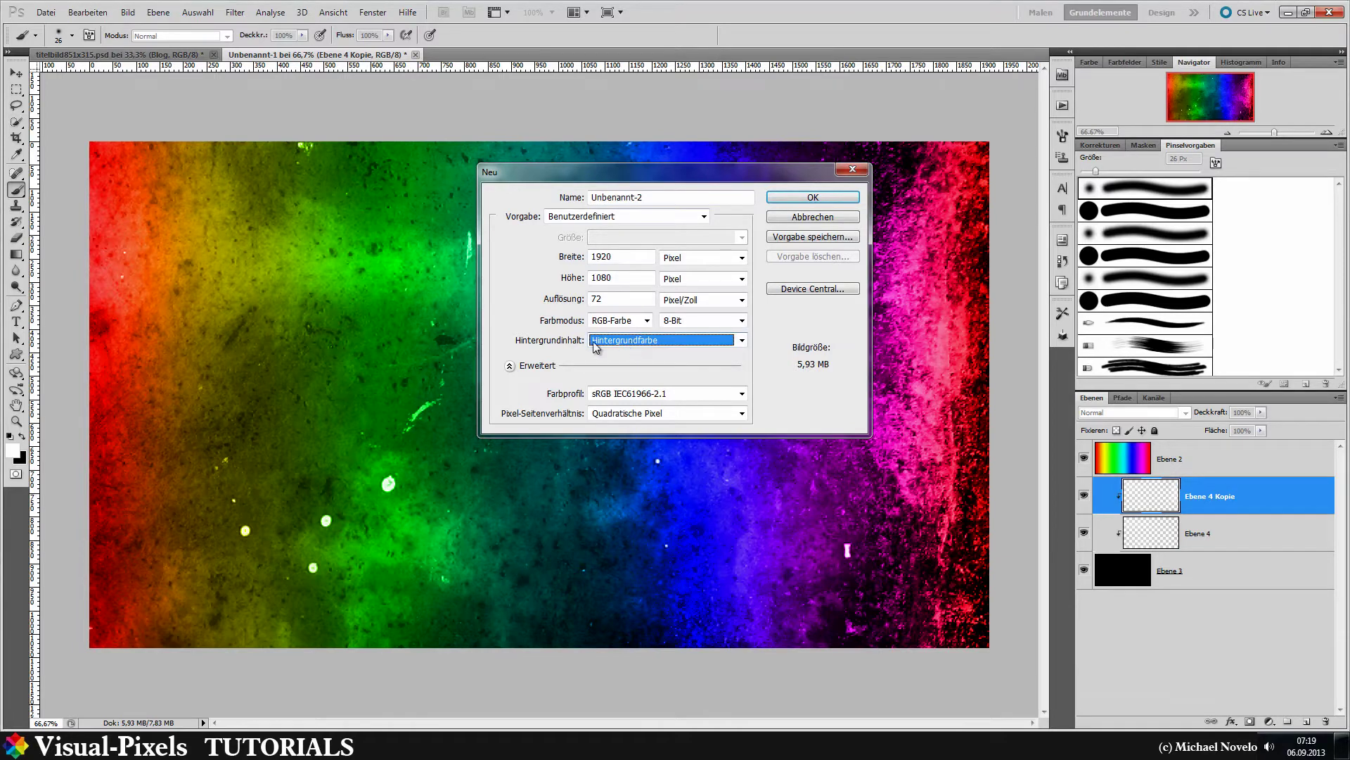
pyautogui.click(831, 198)
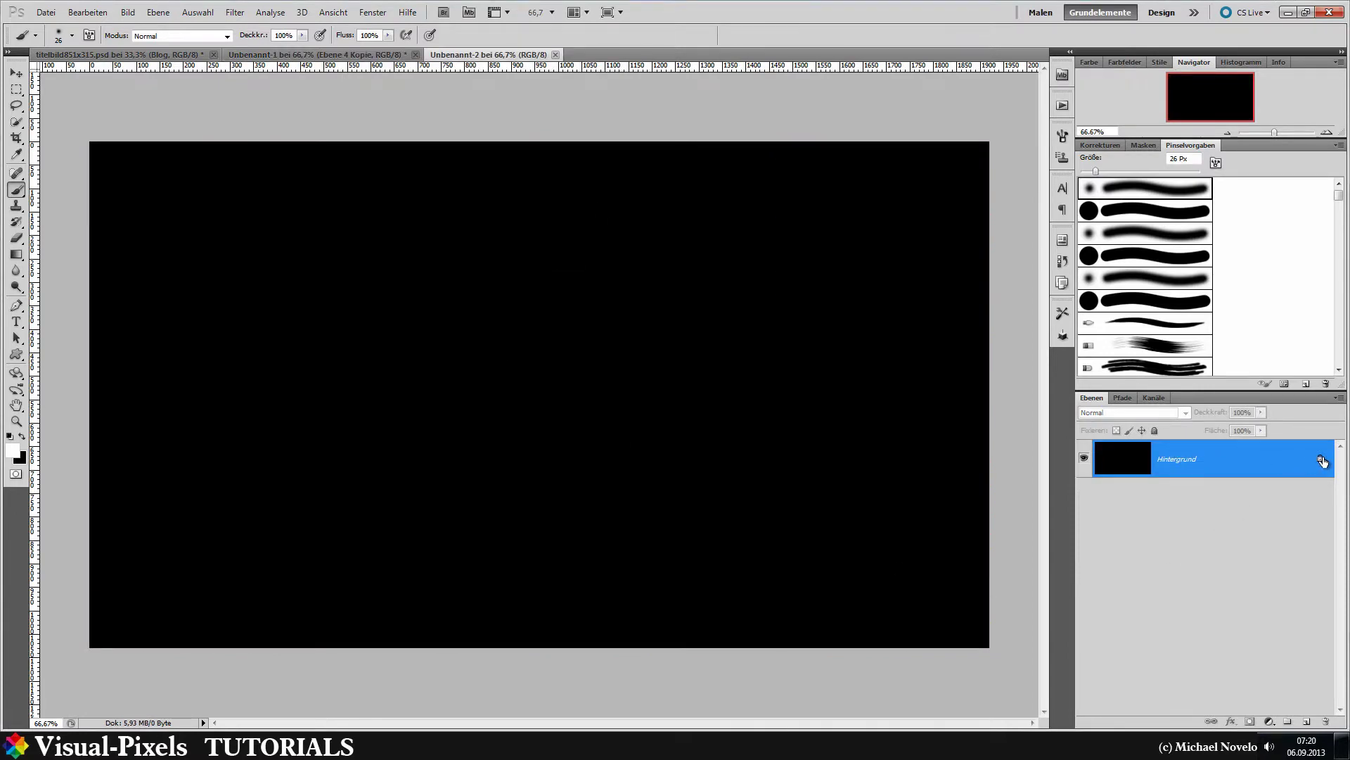
# Unlock Hintergrund into Ebene 0 and add an empty Ebene 1 above it.
pyautogui.moveTo(1323, 462); pyautogui.dragTo(1325, 721)
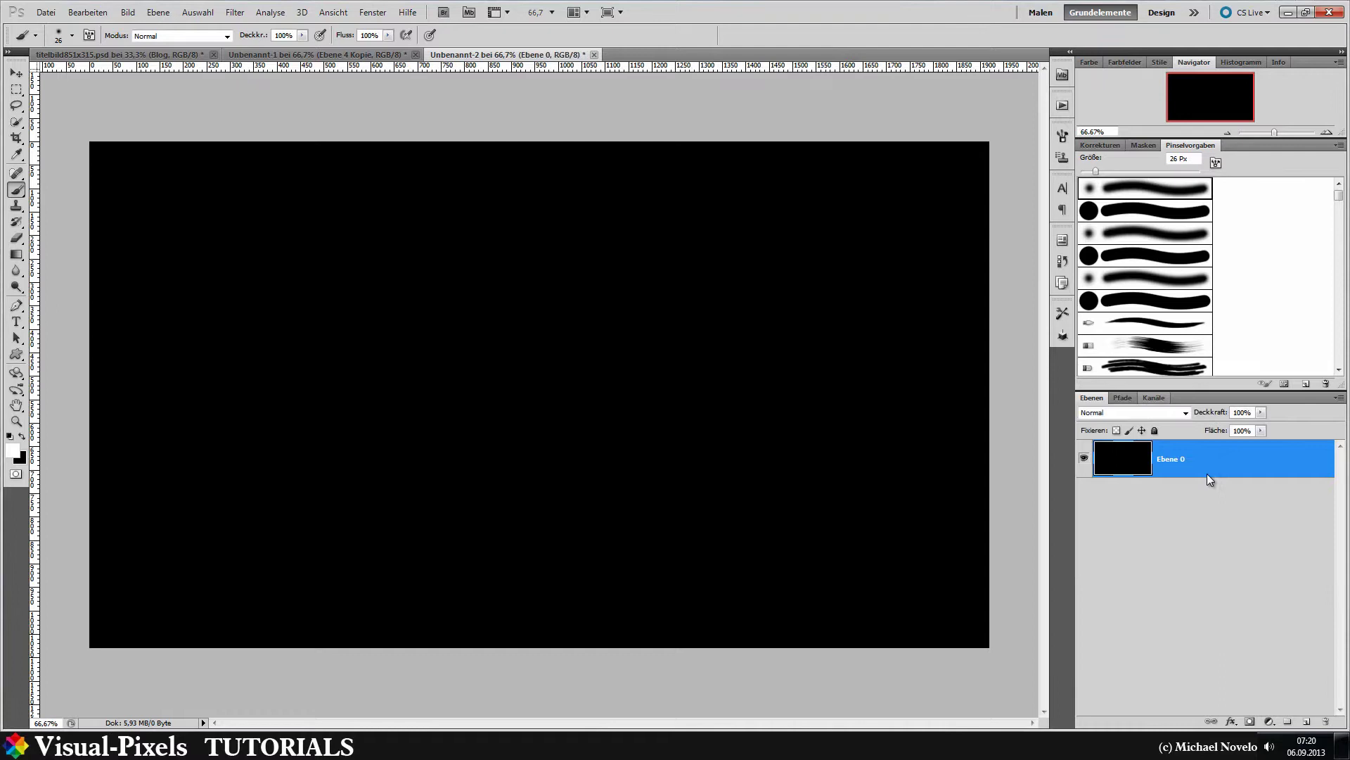
pyautogui.click(1307, 722)
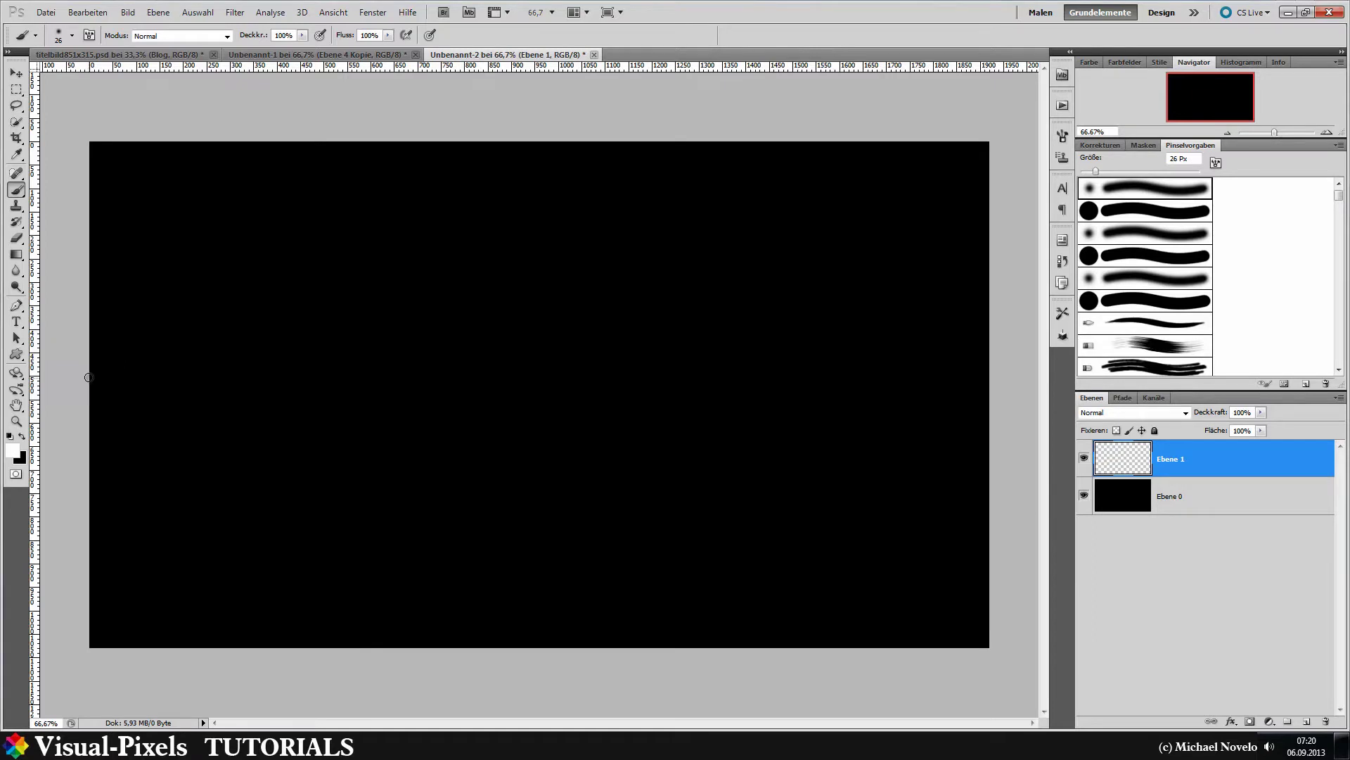
# Fill Ebene 1 with the Spektrum rainbow gradient dragged from left to right edge.
pyautogui.click(17, 254)
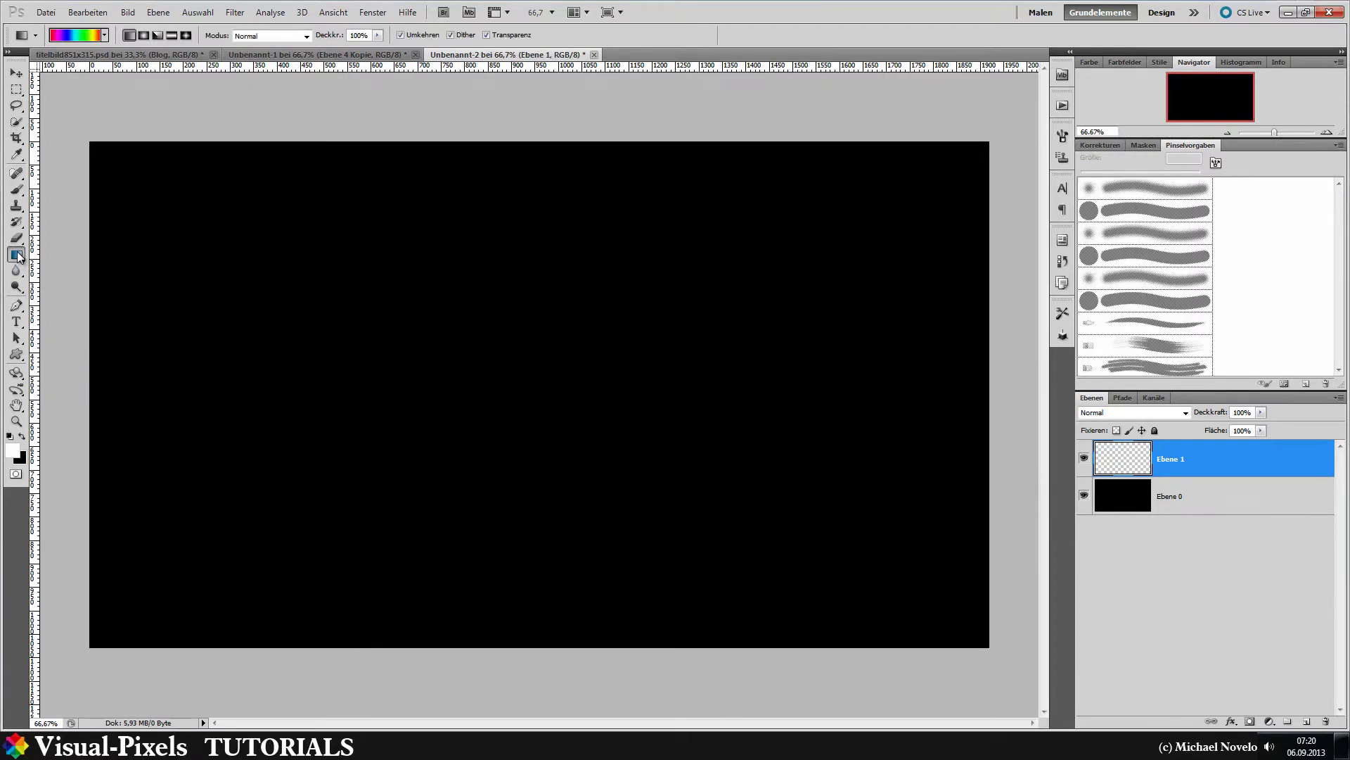
pyautogui.click(69, 38)
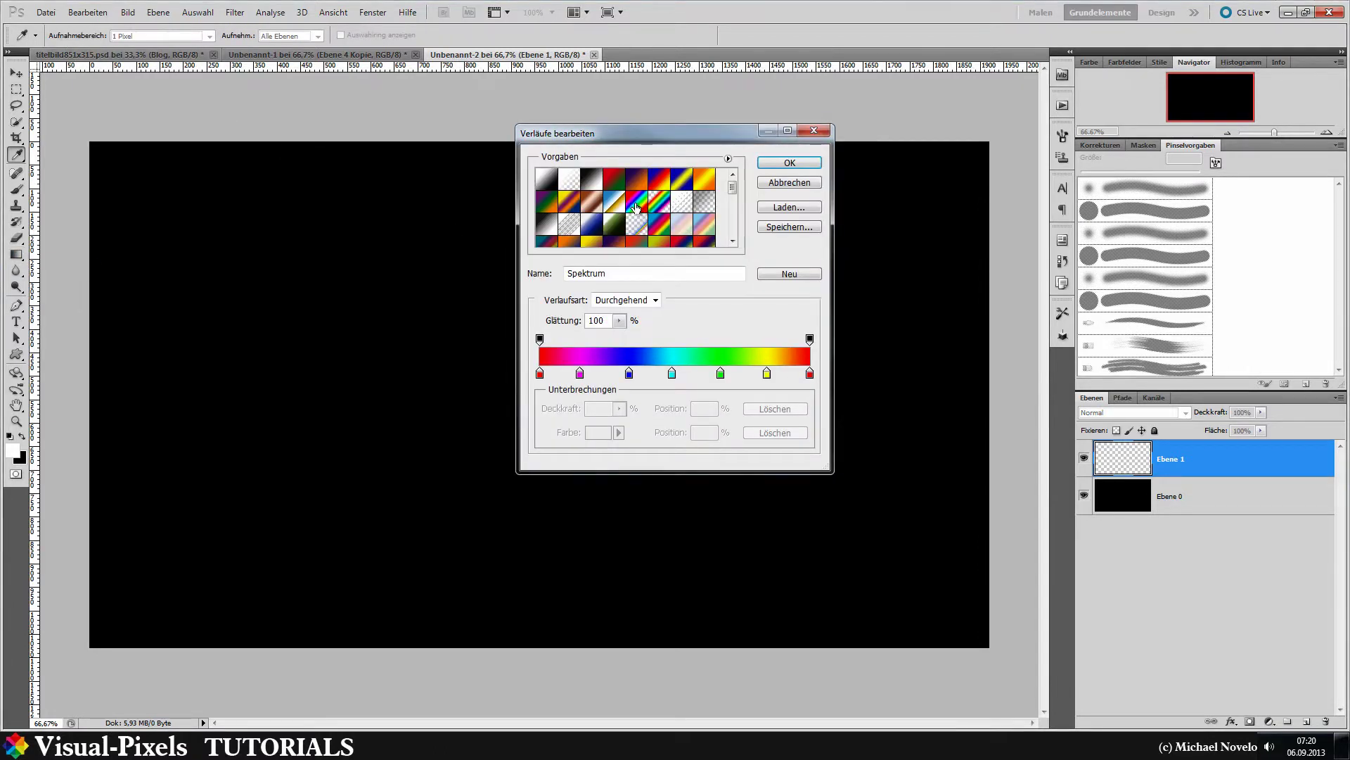
pyautogui.click(787, 163)
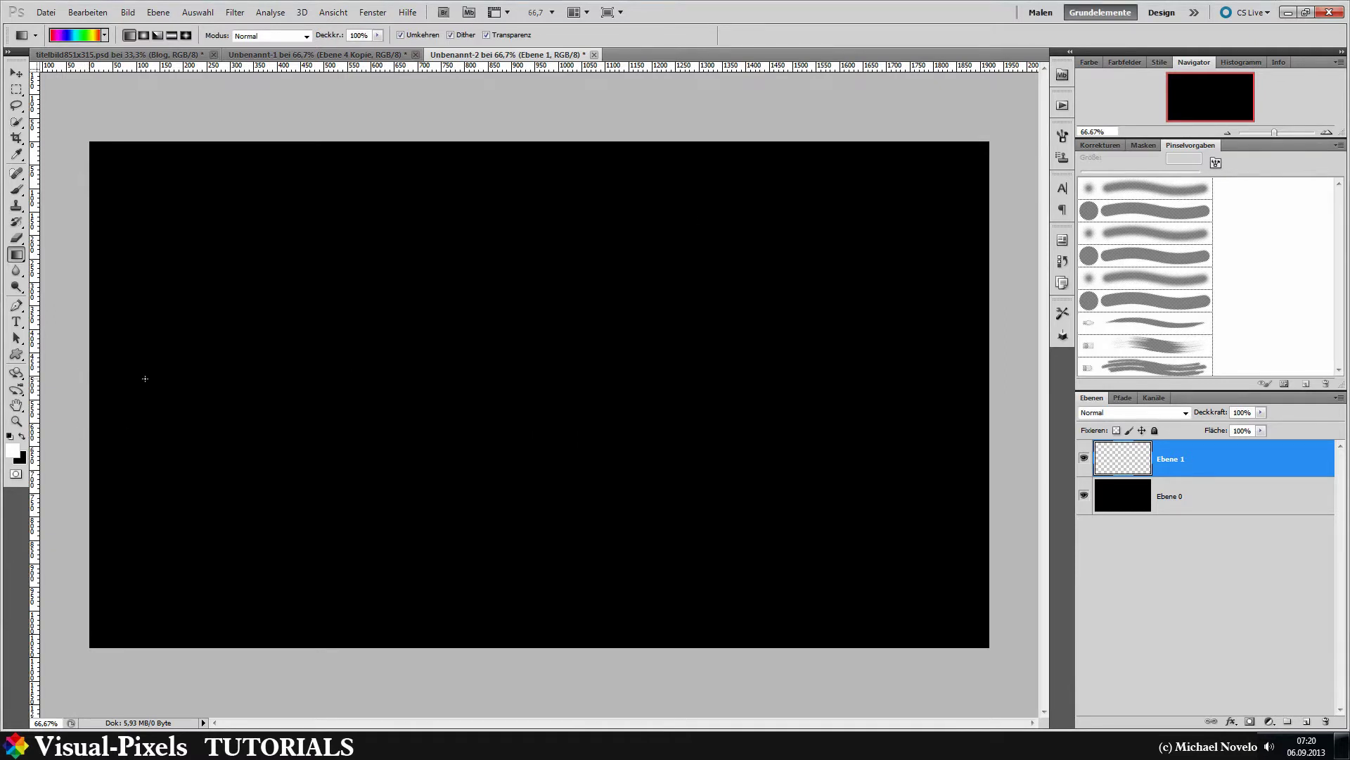
pyautogui.moveTo(91, 378); pyautogui.dragTo(988, 379)
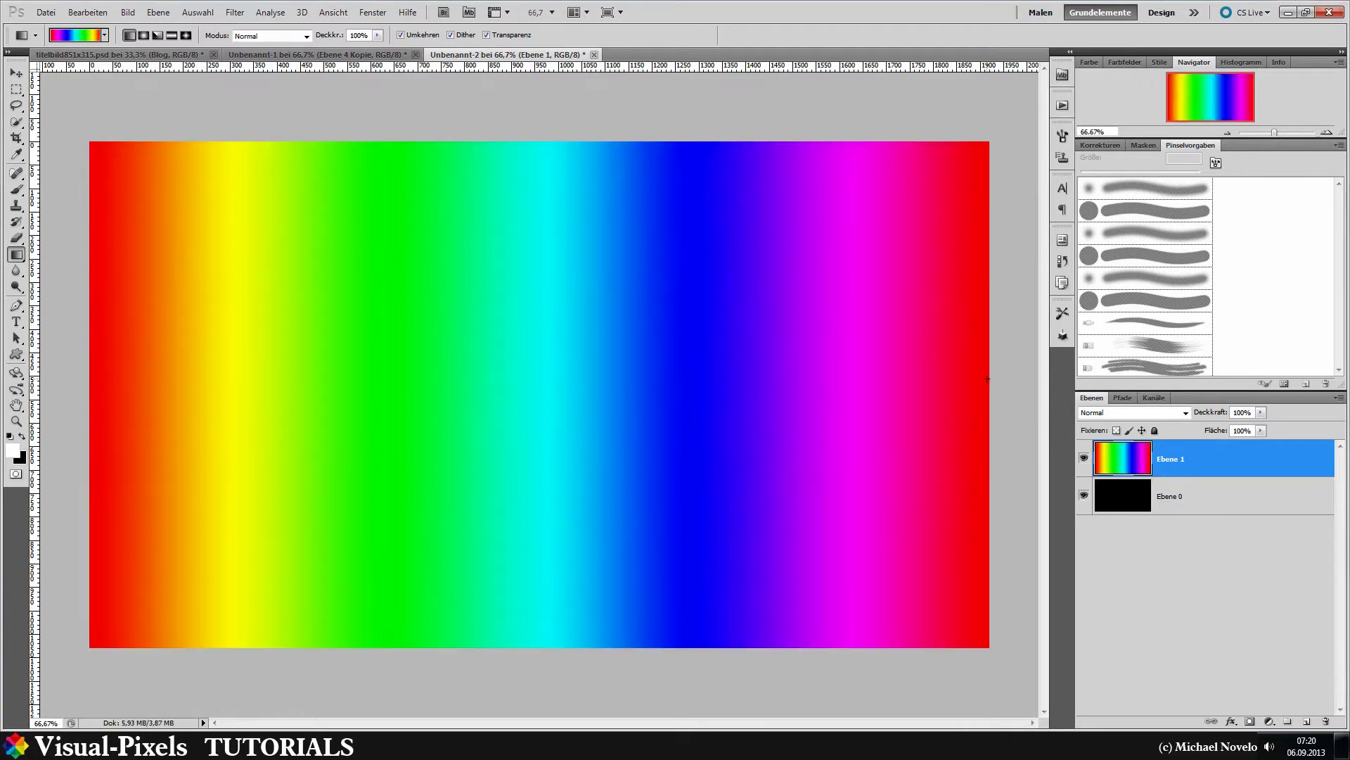
# Set Ebene 1 to Farbe blend mode and clip a new Ebene 2 onto Ebene 0.
pyautogui.click(1149, 413)
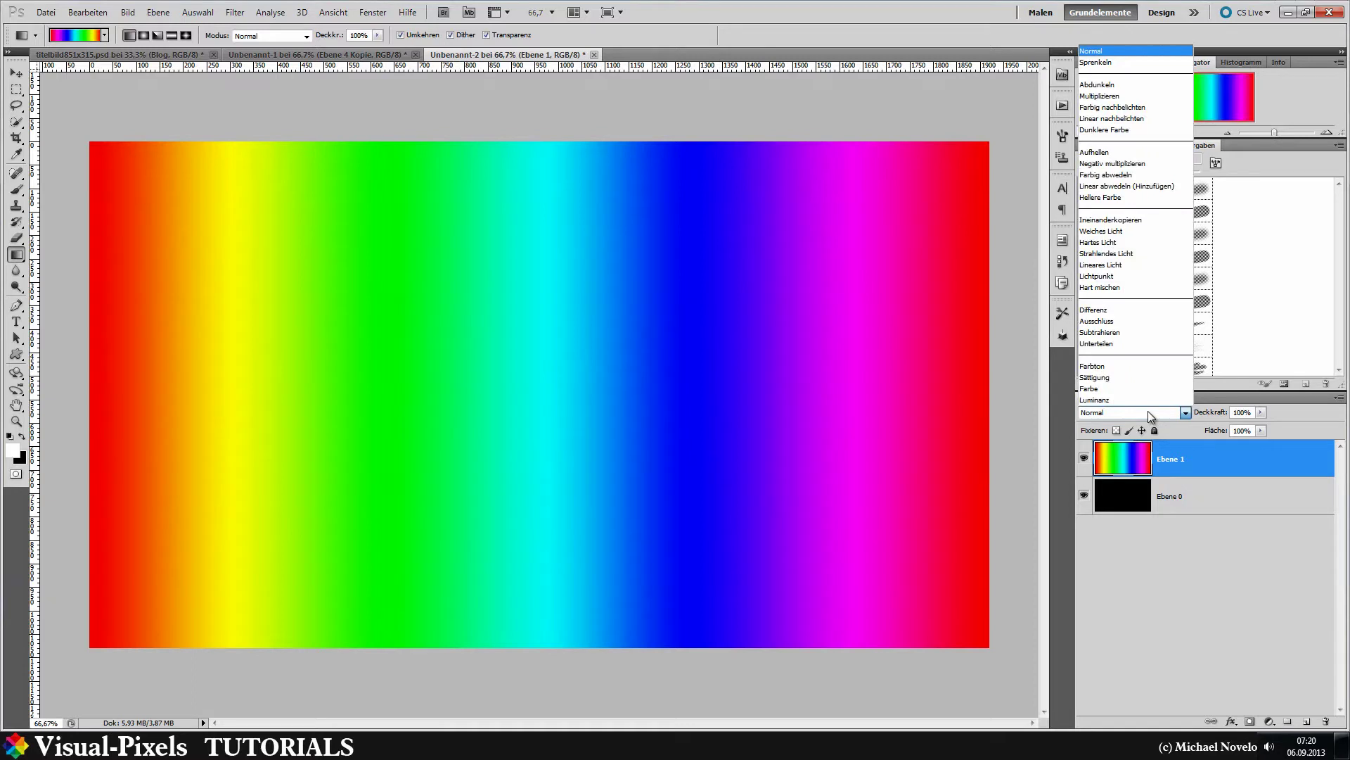
pyautogui.click(1123, 387)
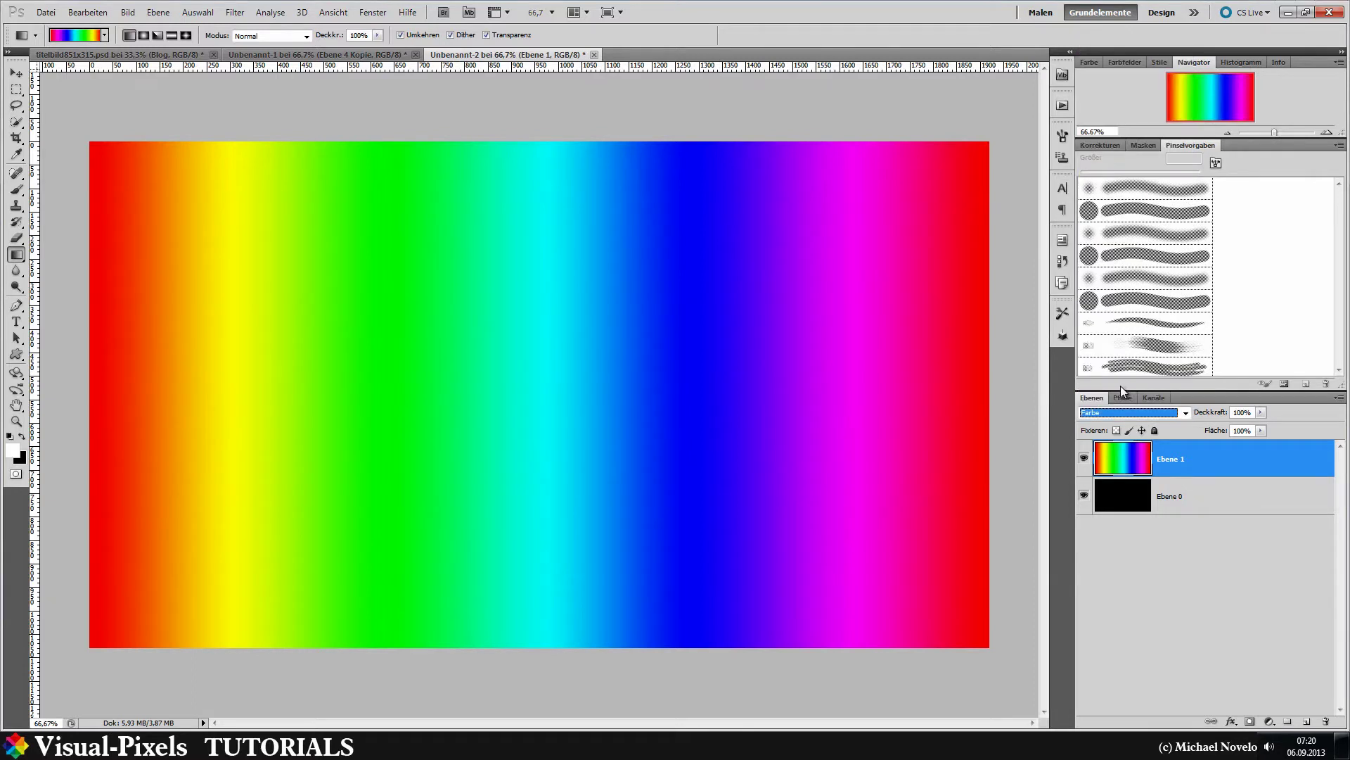
pyautogui.click(1249, 502)
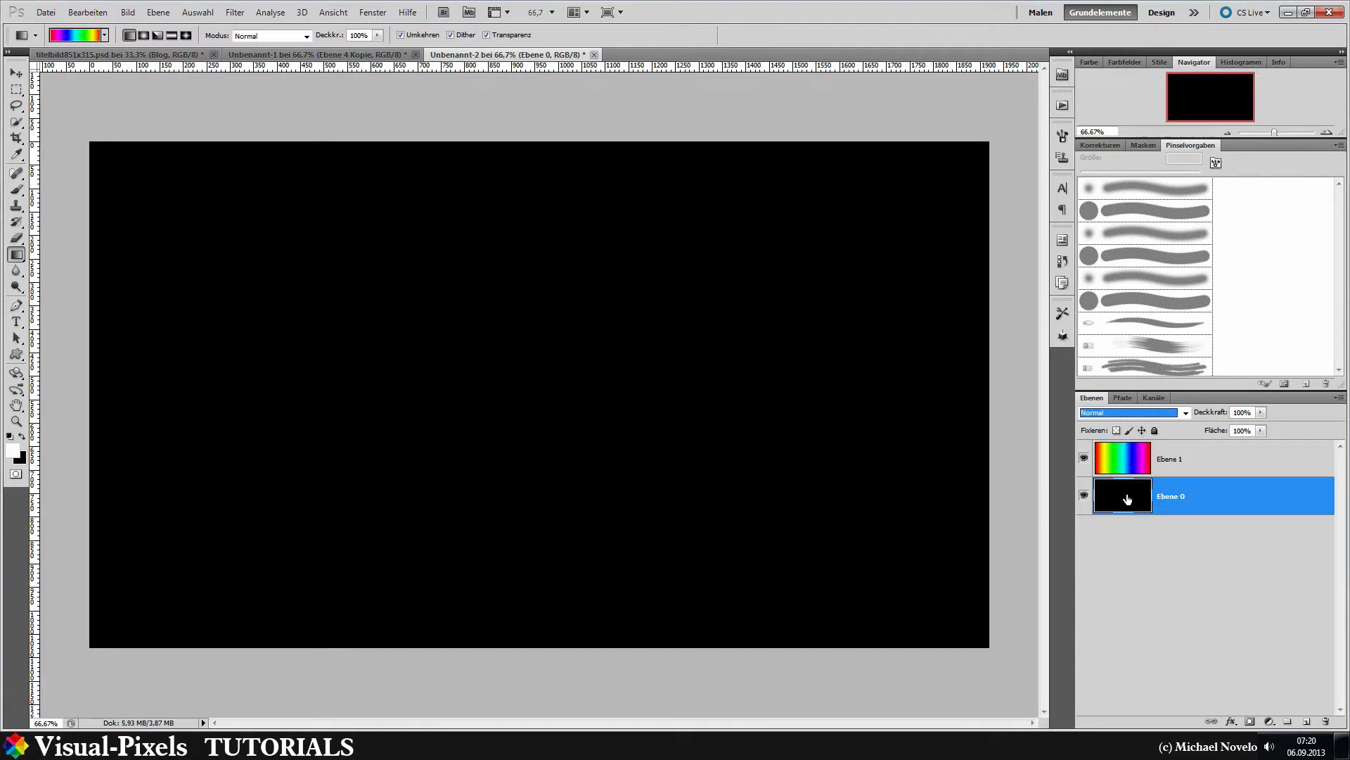
pyautogui.click(1305, 721)
pyautogui.rightClick(1202, 496)
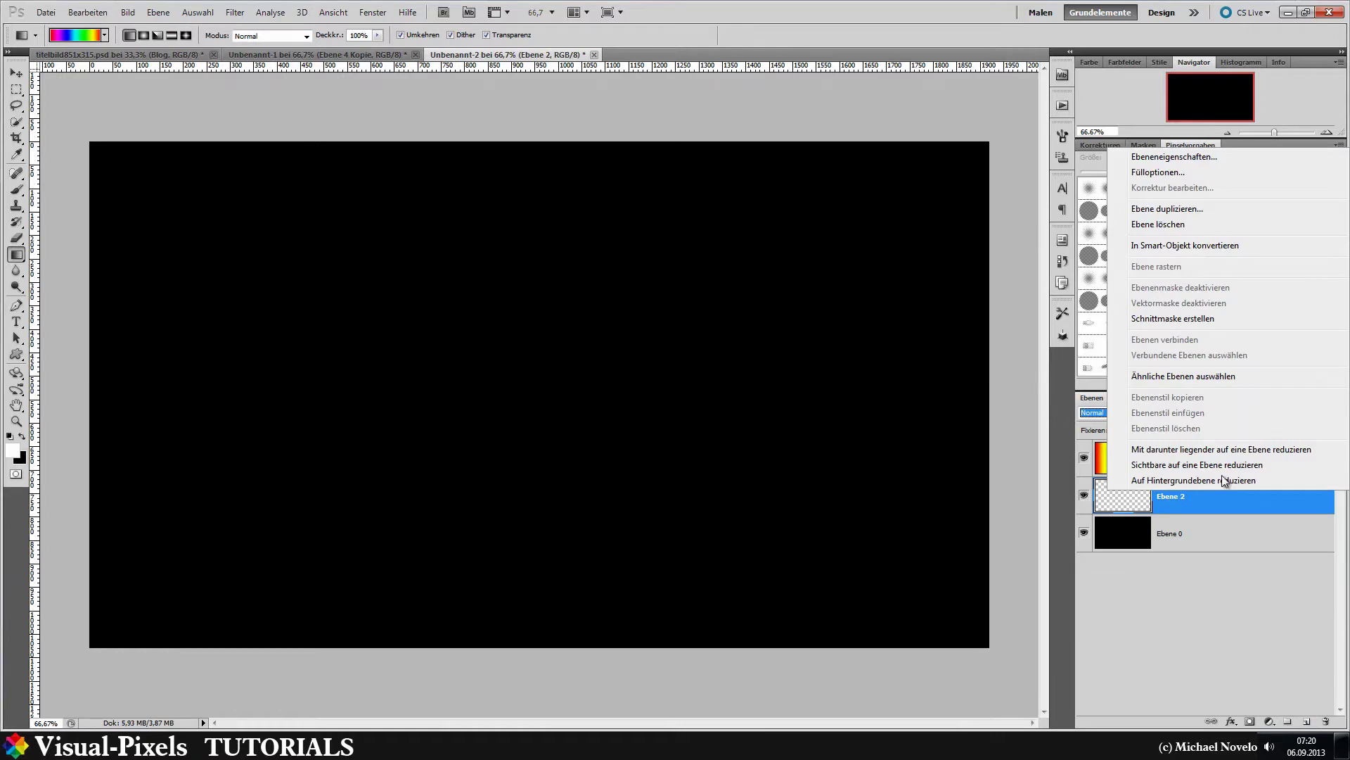
pyautogui.click(1201, 318)
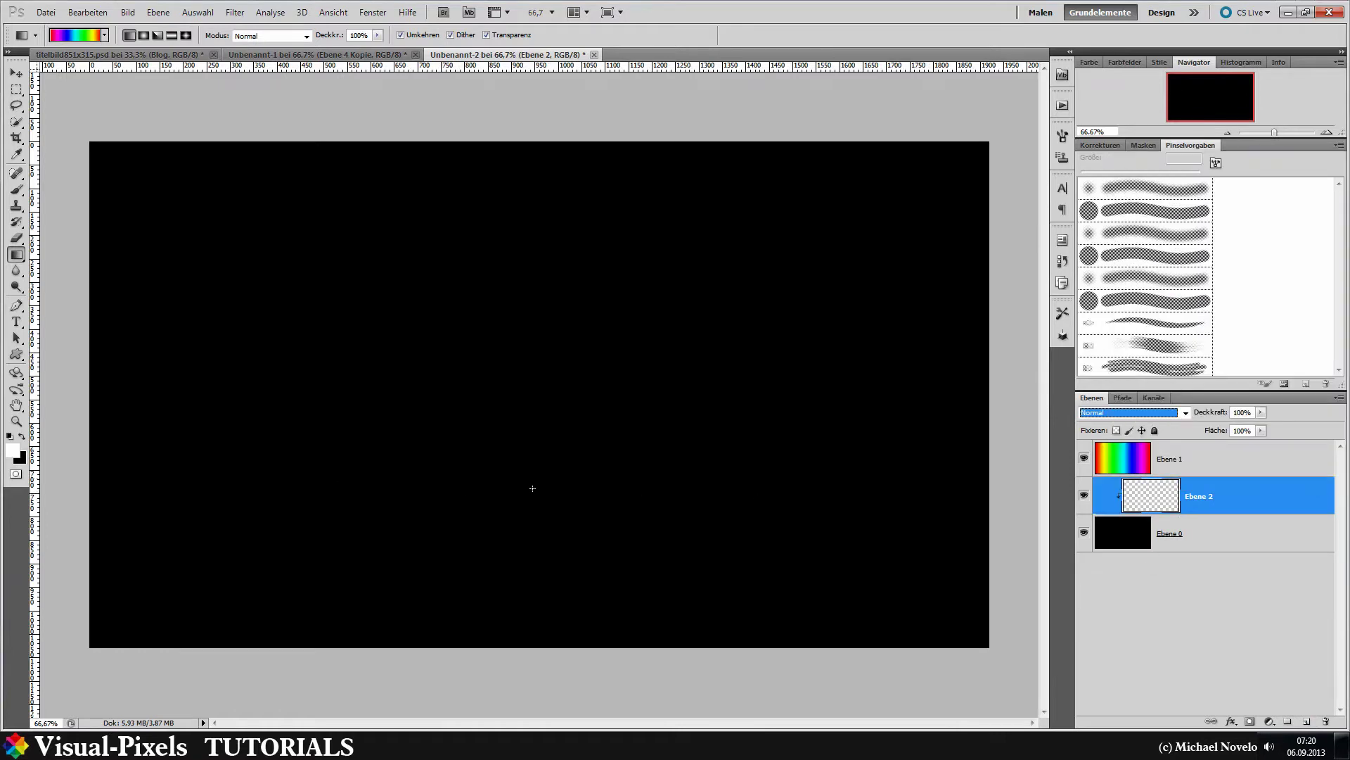
# Select the Brush tool with the 2500 px scratch brush preset.
pyautogui.click(17, 190)
pyautogui.click(1342, 296)
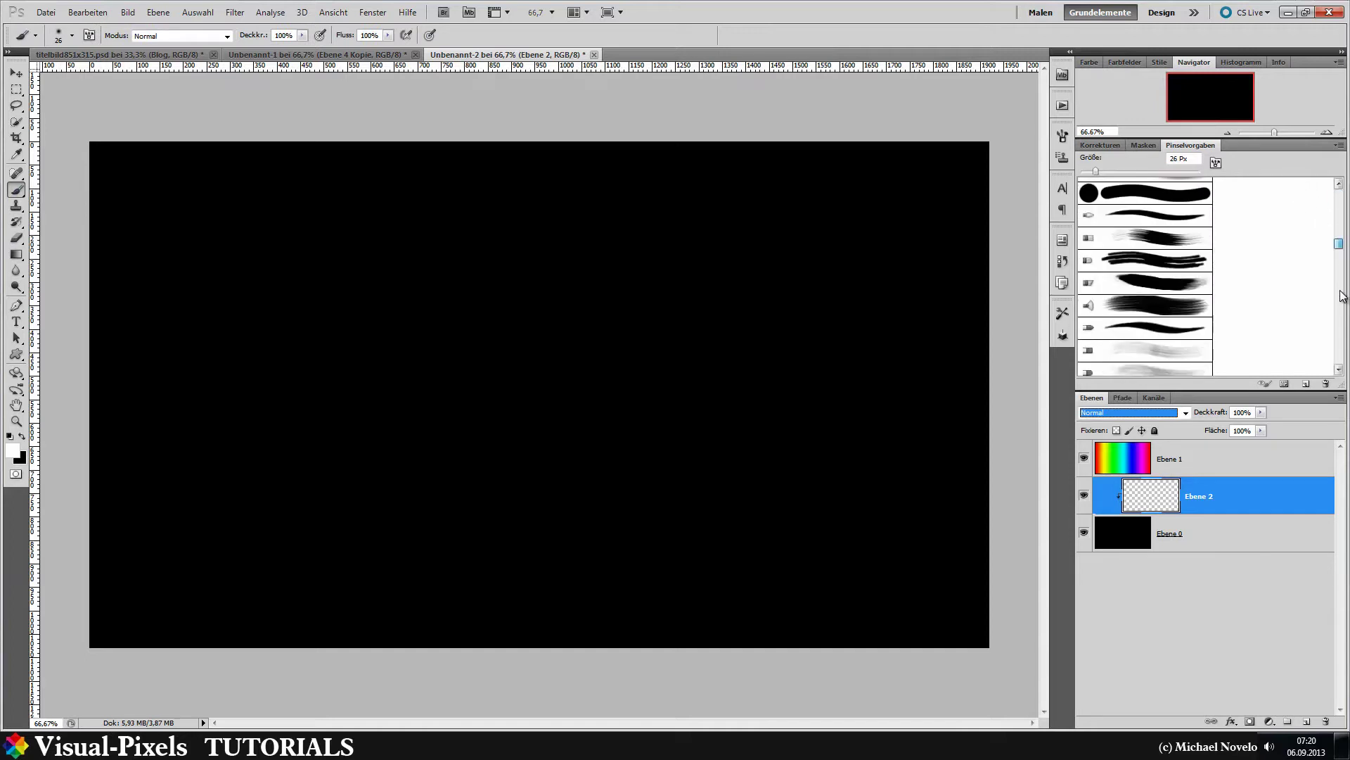
pyautogui.scroll(-8, 1342, 299)
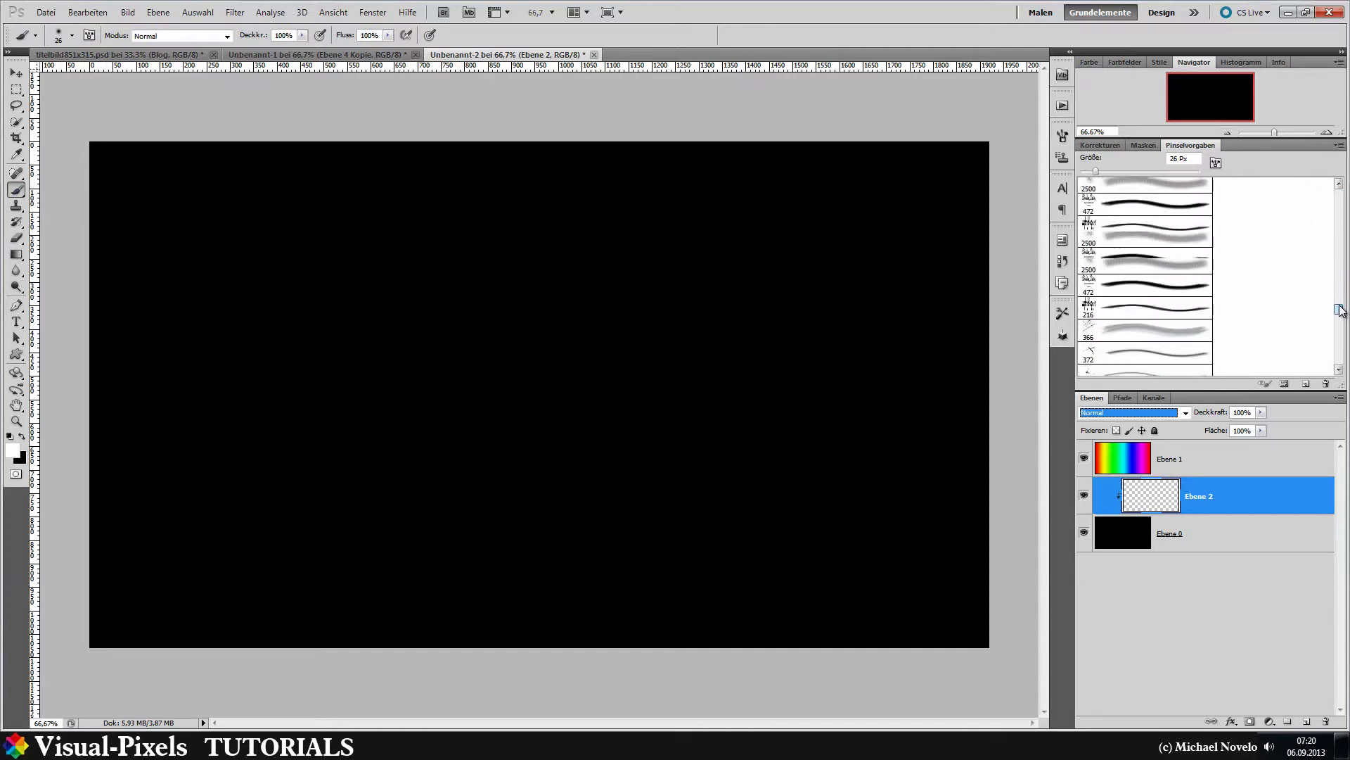
pyautogui.moveTo(1340, 311); pyautogui.dragTo(1342, 308)
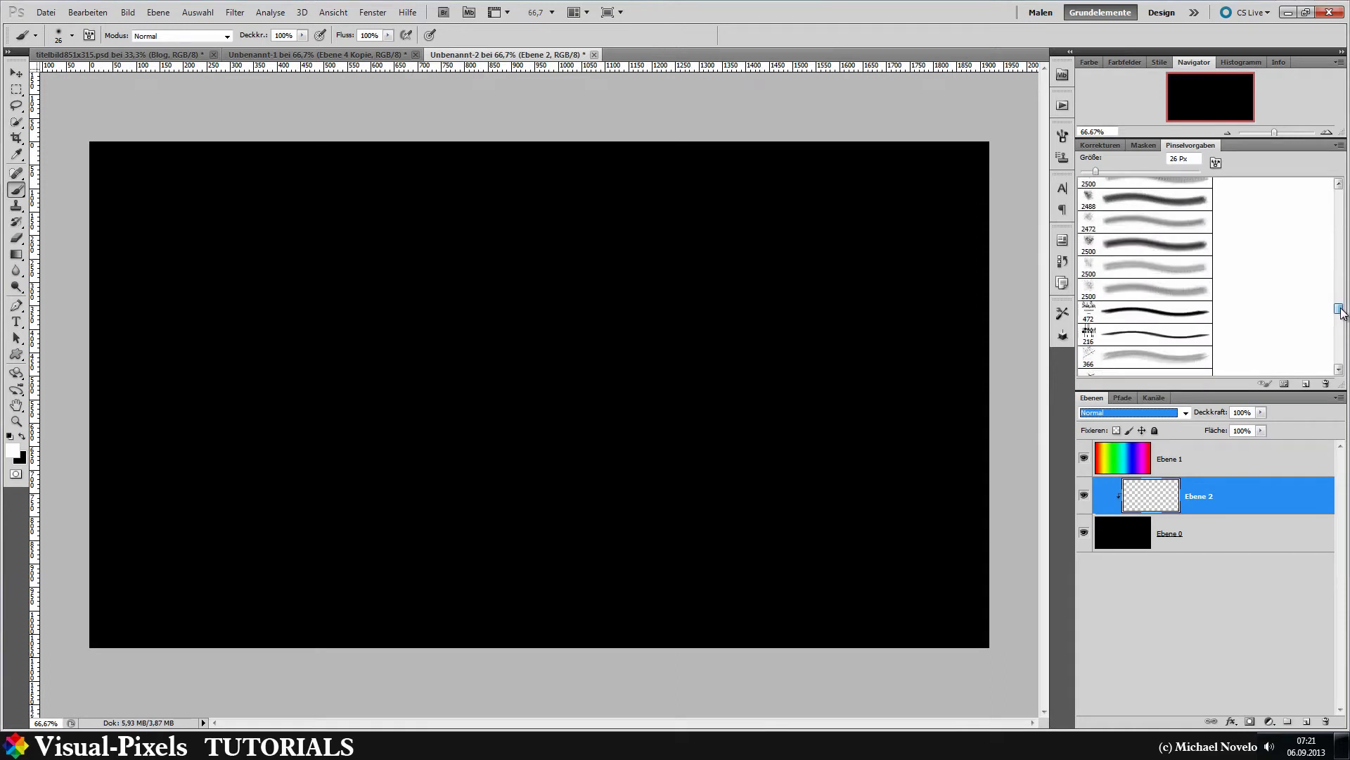
pyautogui.click(1181, 299)
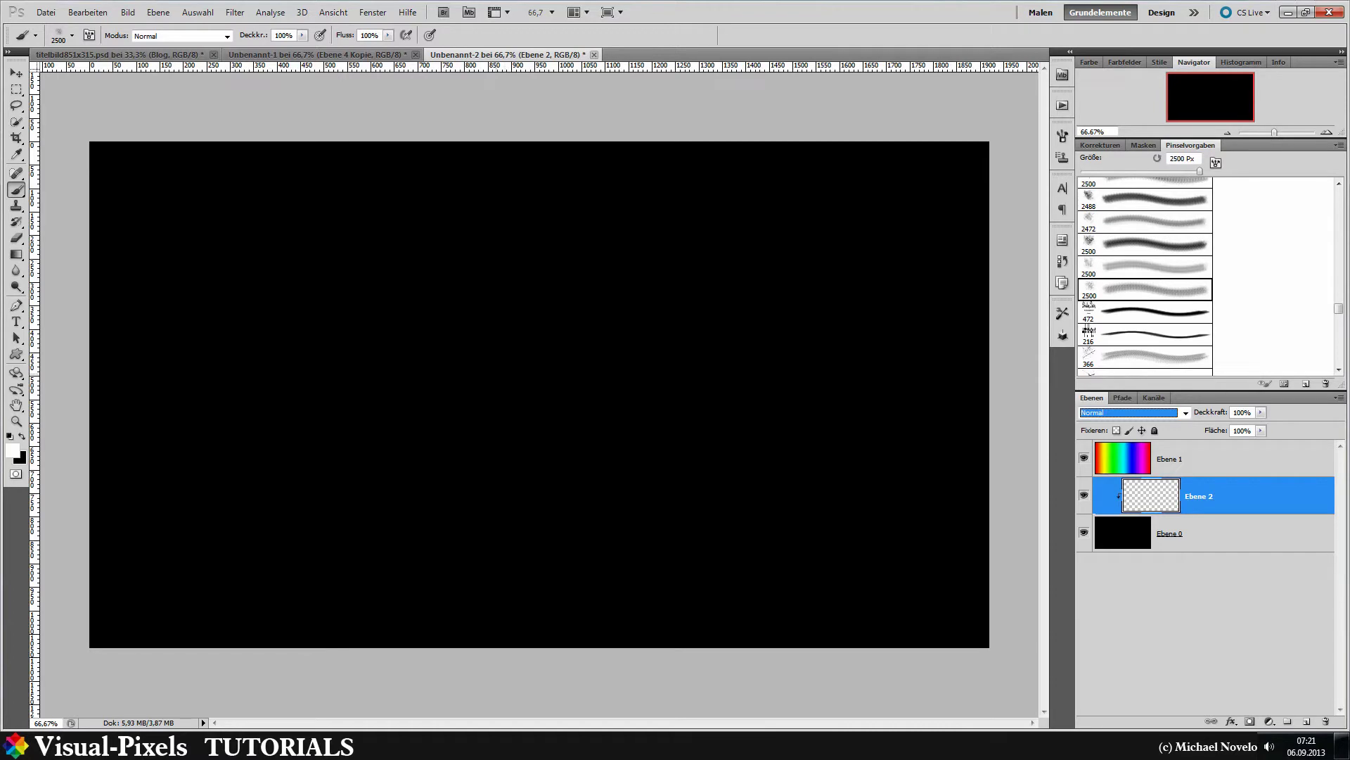
# Stamp the 2500 px scratch texture once over the canvas on Ebene 2.
pyautogui.click(487, 377)
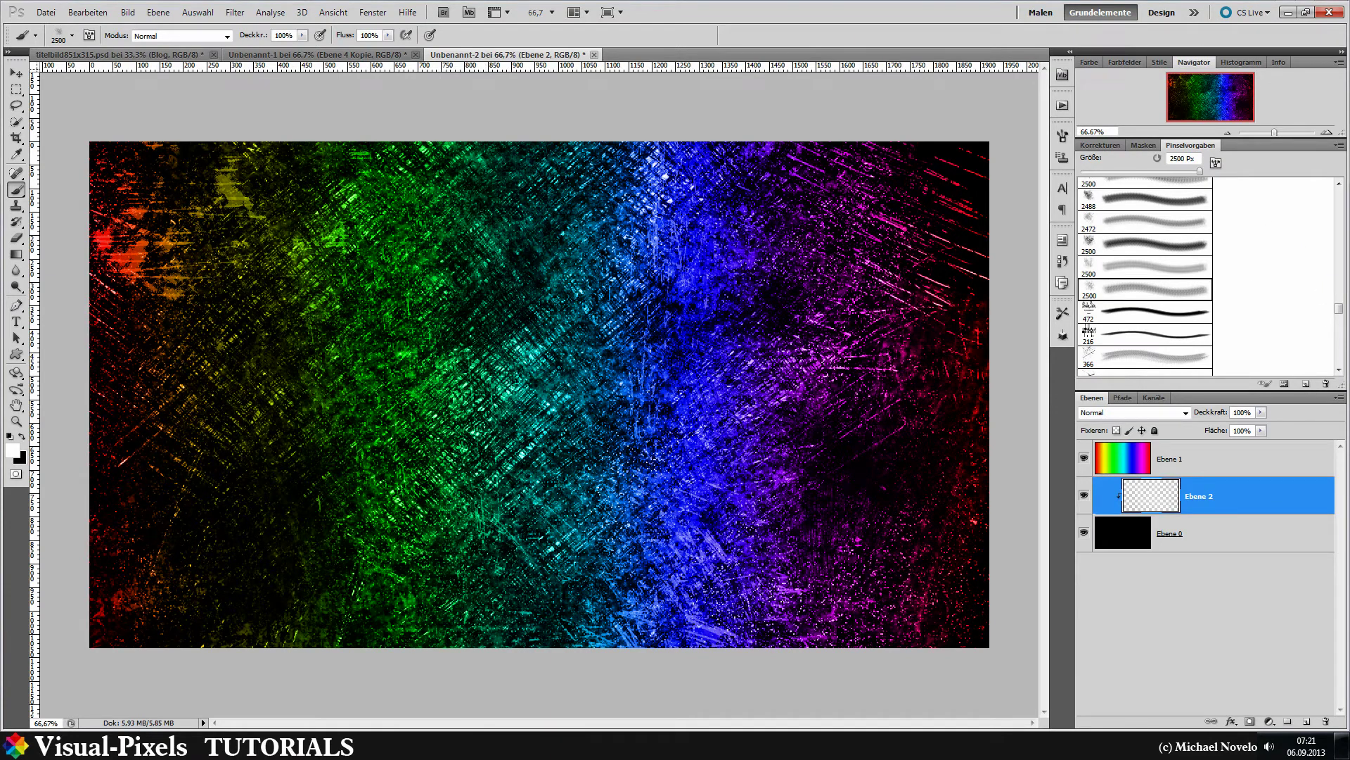
pyautogui.click(1110, 233)
pyautogui.press(']')
# Choose the 755 px hair brush from the brush presets.
pyautogui.click(1155, 314)
pyautogui.click(1142, 268)
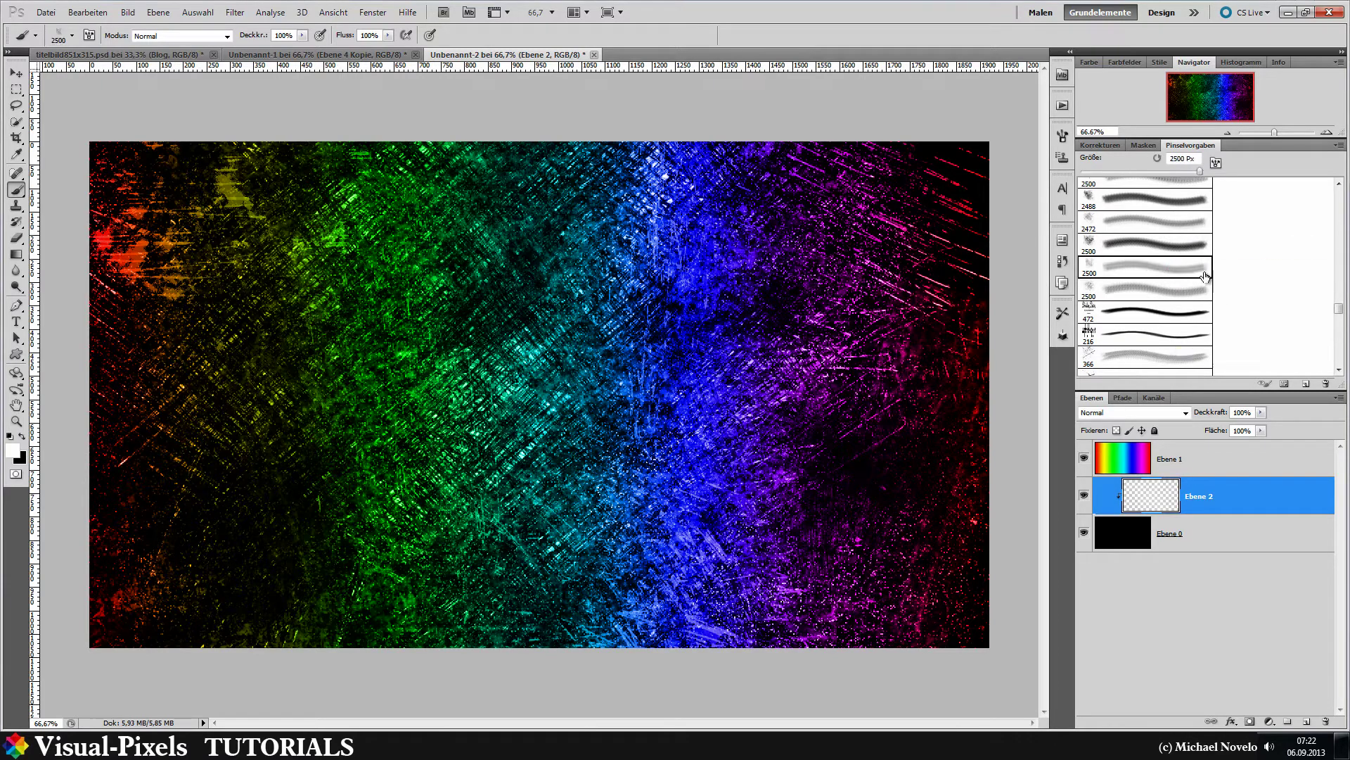
pyautogui.moveTo(1340, 310); pyautogui.dragTo(1340, 260)
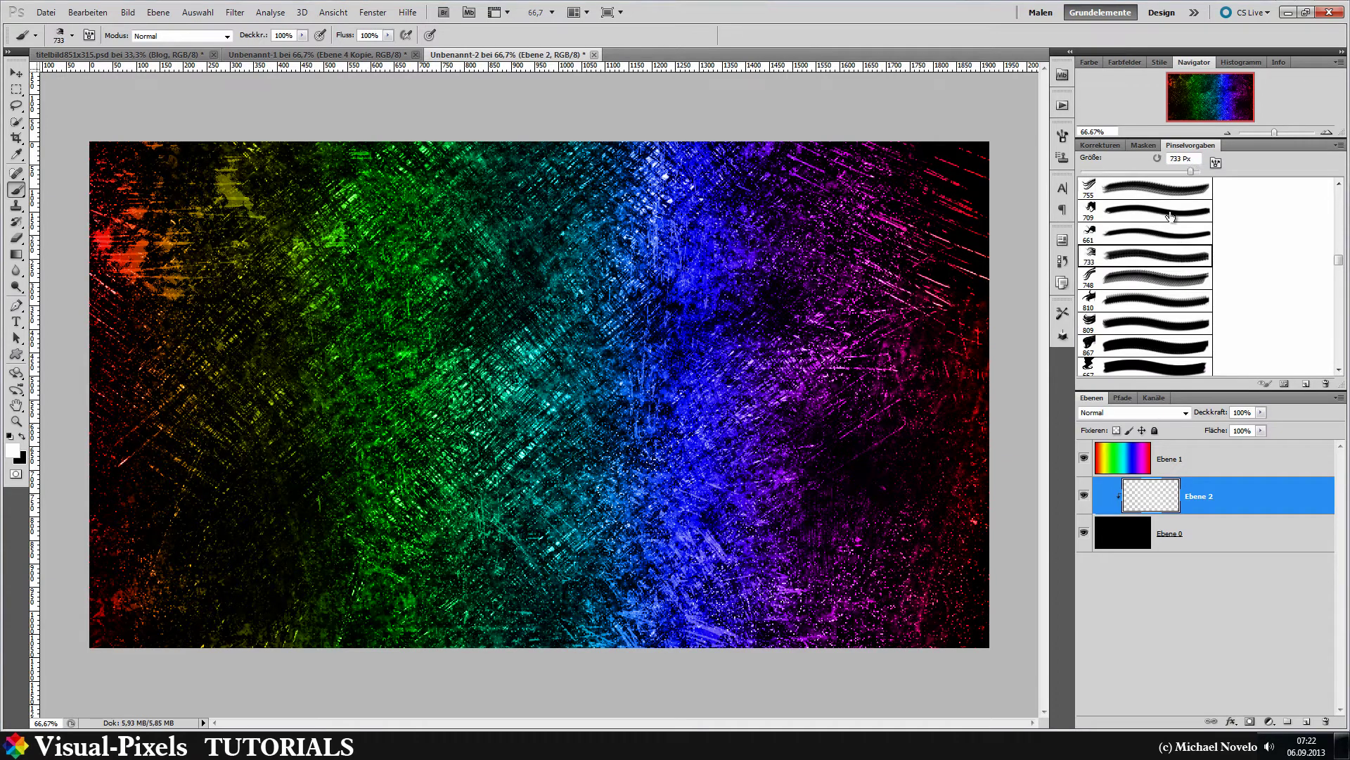
pyautogui.click(1170, 188)
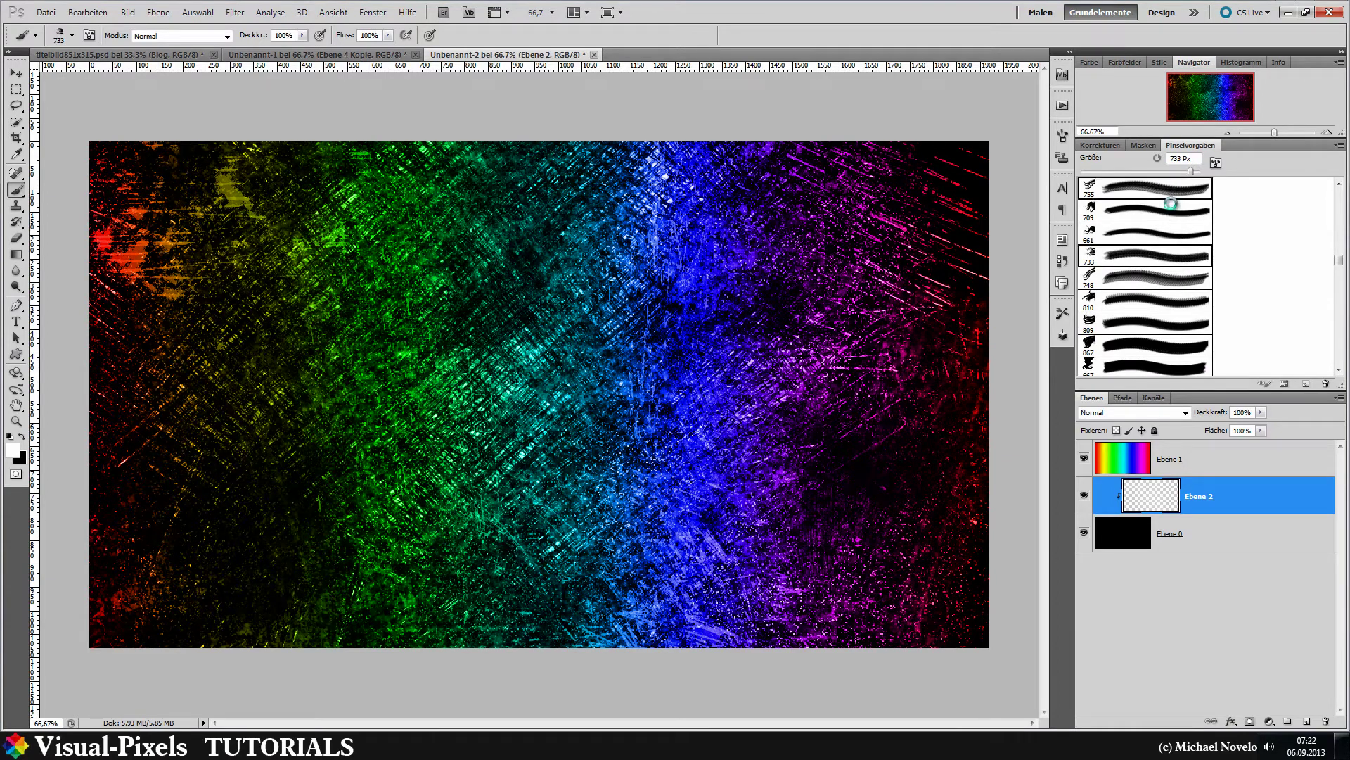
# Add Ebene 3 clipped to the layer below and hide Ebene 2's scratch texture.
pyautogui.click(1306, 721)
pyautogui.rightClick(1198, 501)
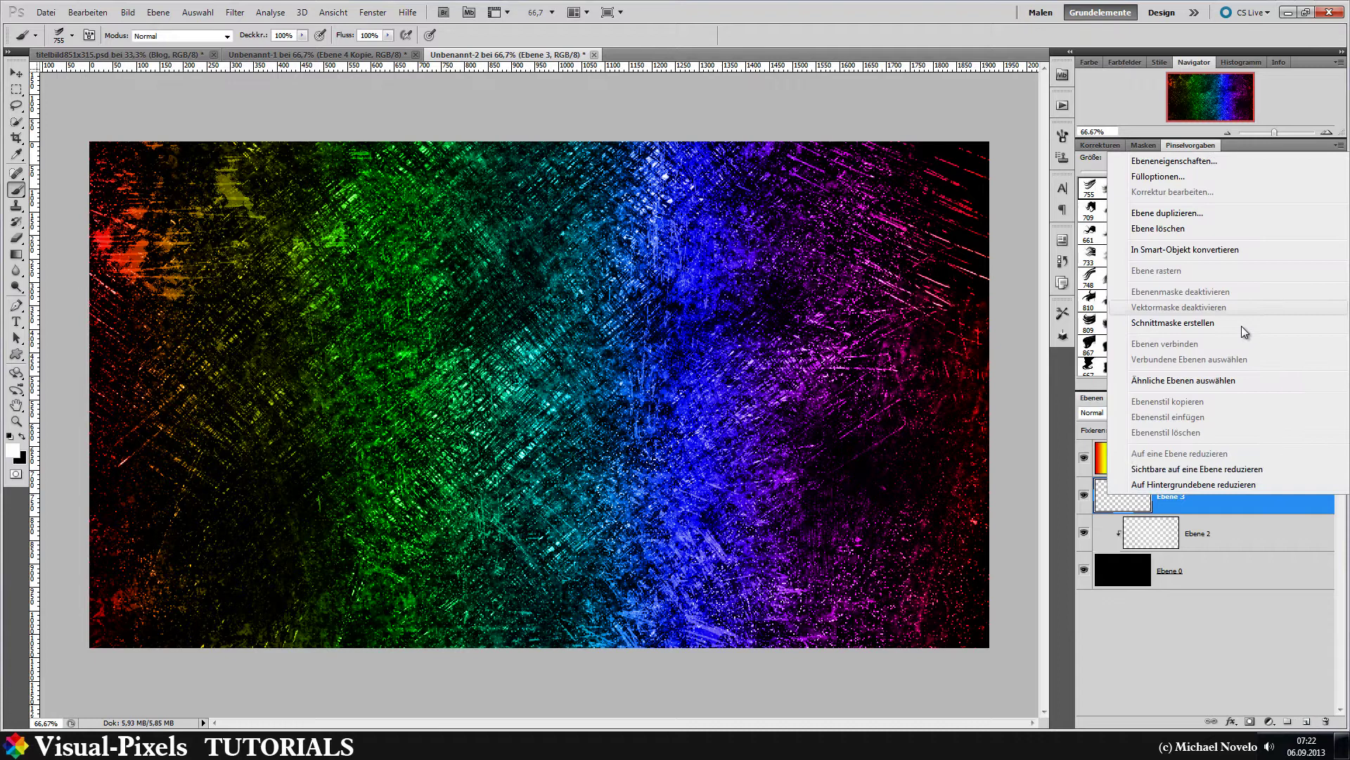
pyautogui.click(1157, 549)
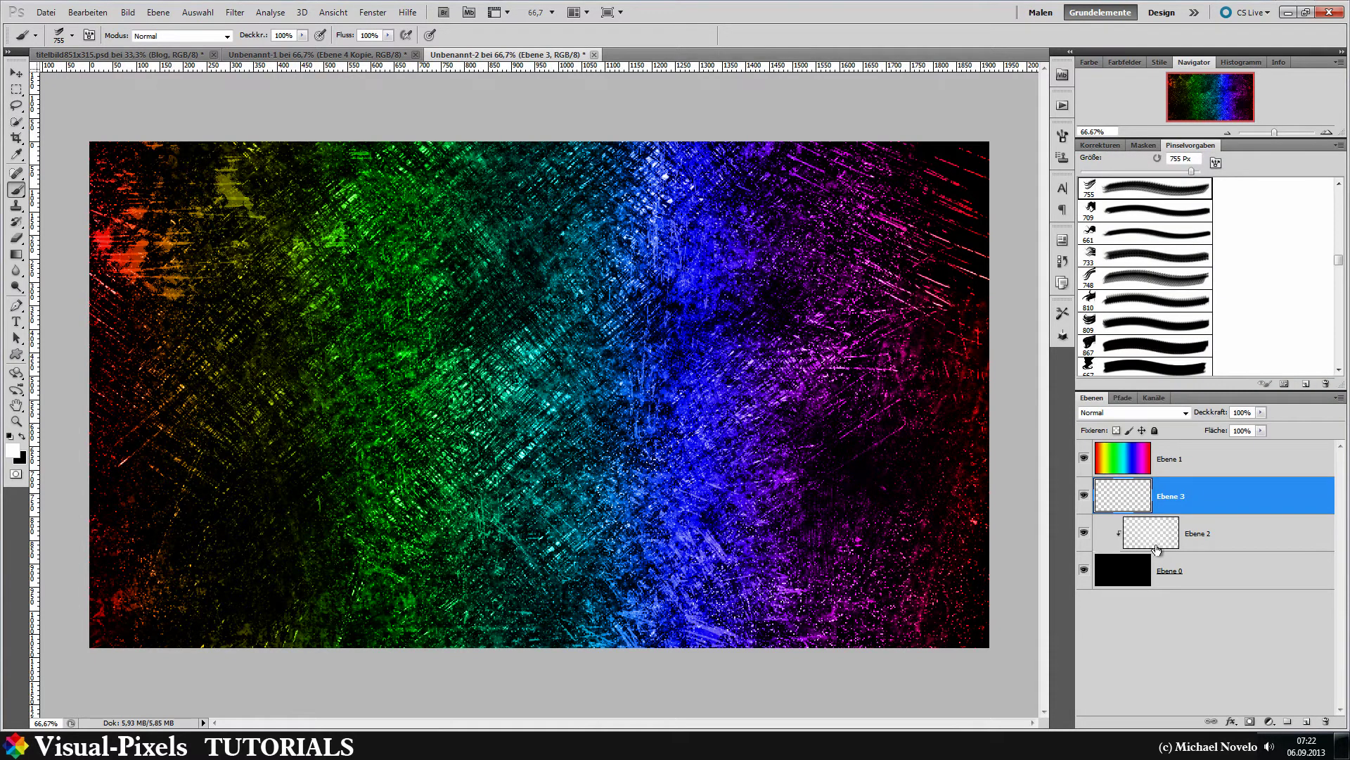
pyautogui.click(1084, 533)
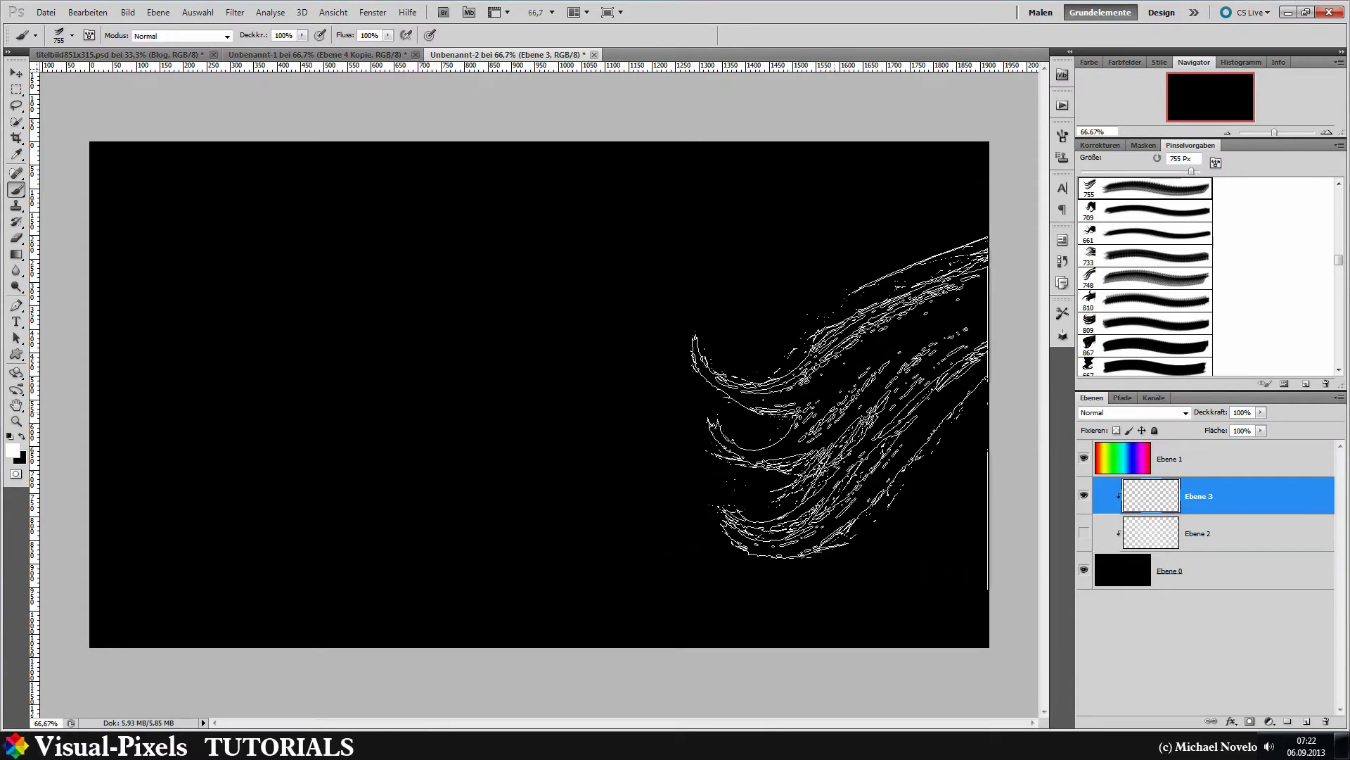
# Stamp hair strands along the right side using the 755 px and 810 px hair brushes.
pyautogui.click(839, 398)
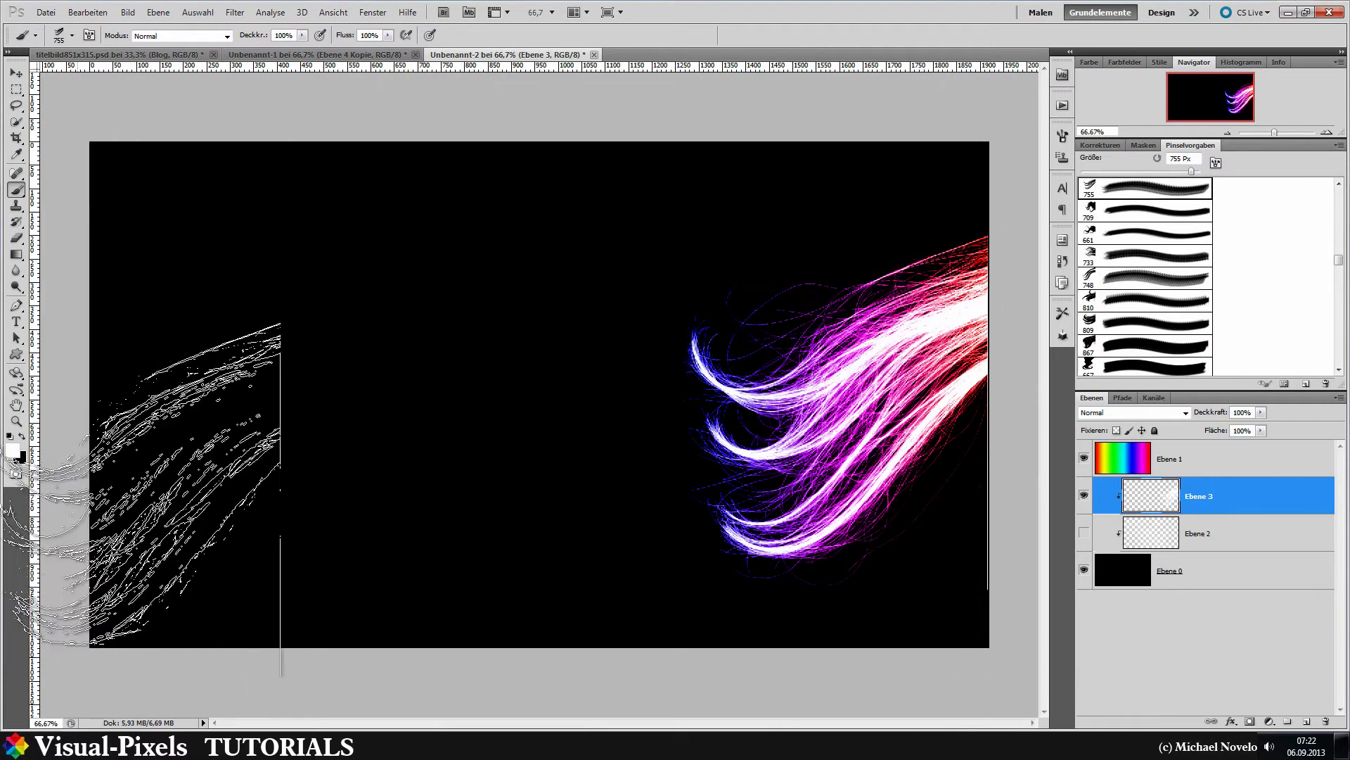
pyautogui.click(1153, 301)
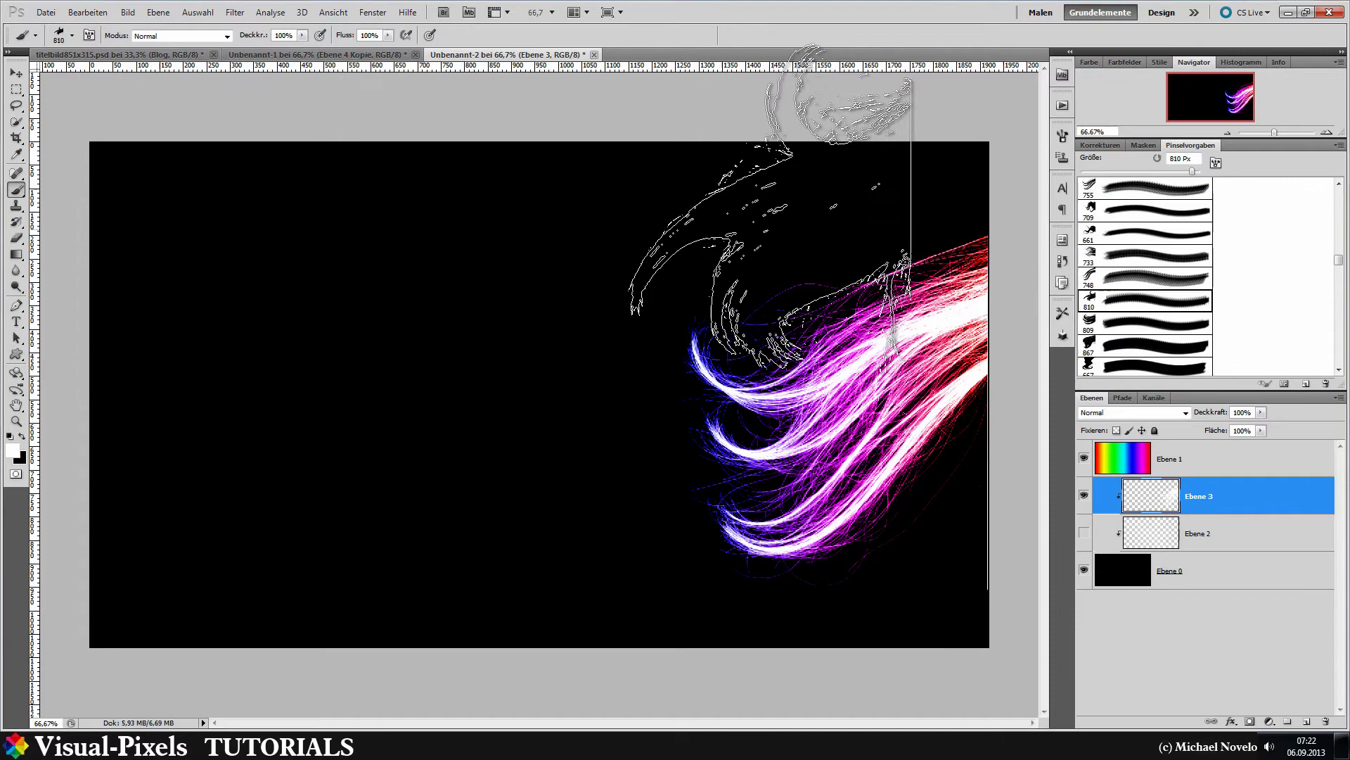
pyautogui.click(858, 583)
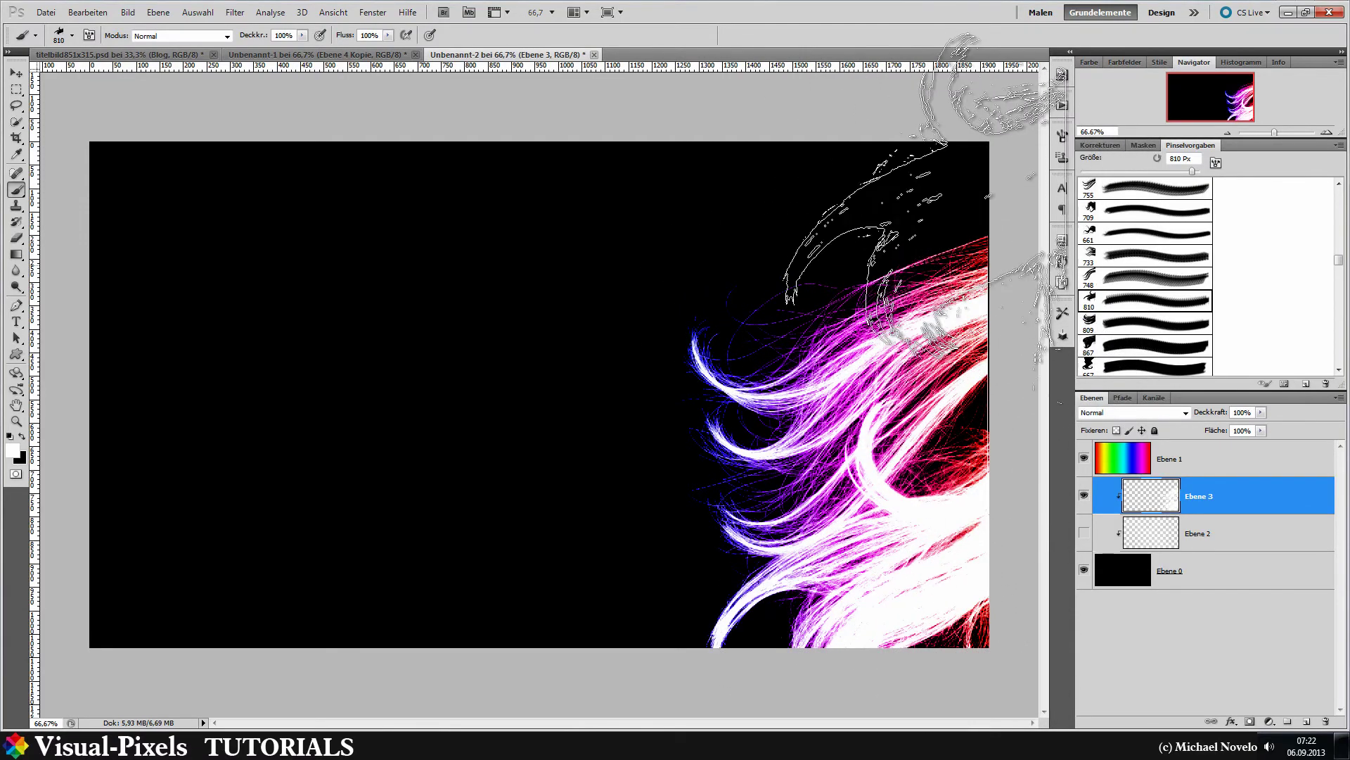
pyautogui.click(935, 233)
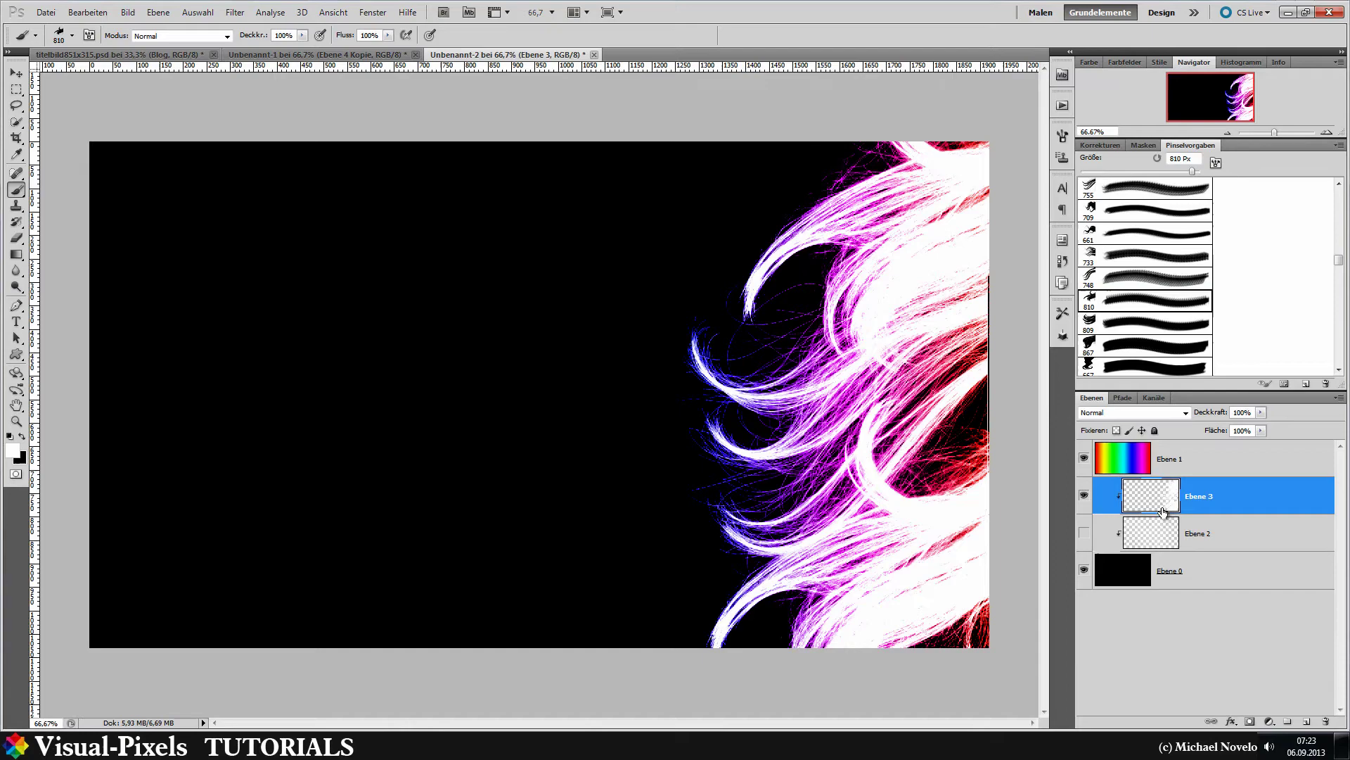
pyautogui.click(1159, 283)
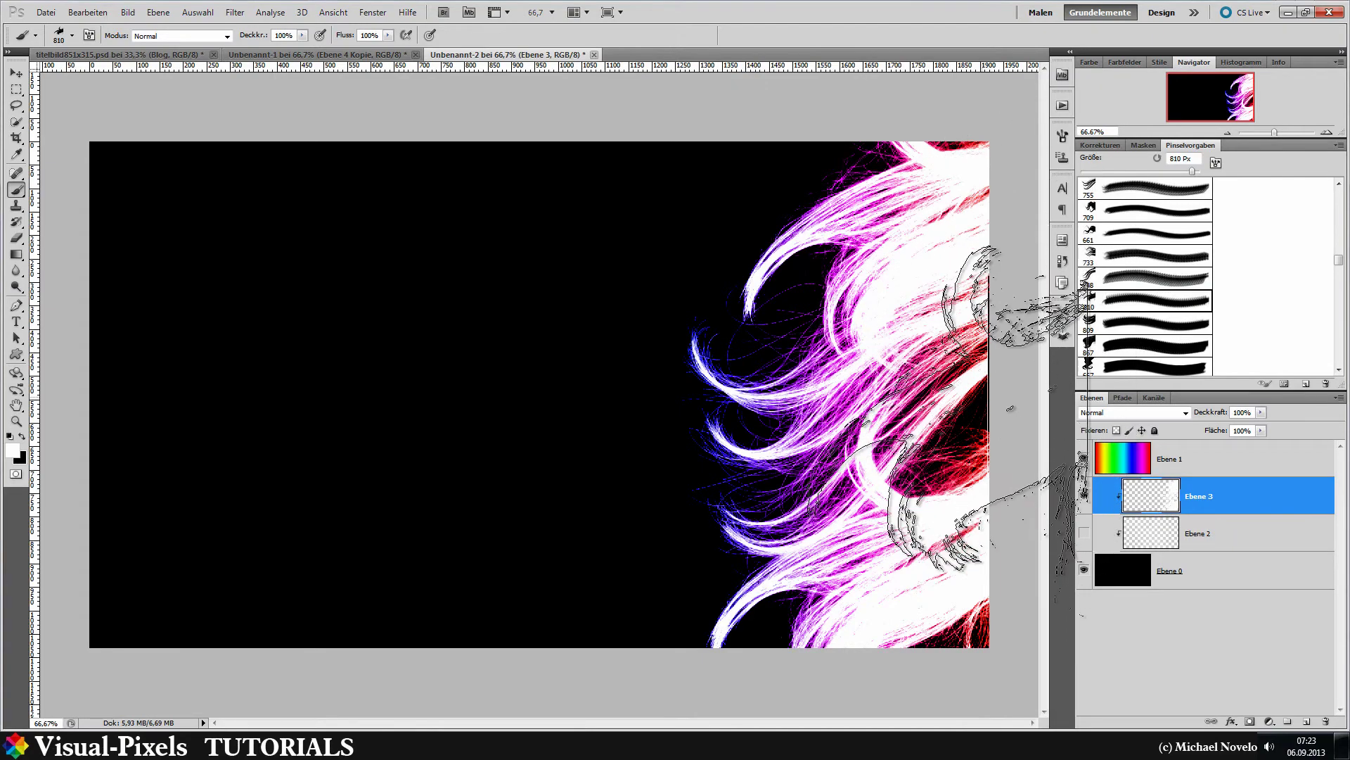
pyautogui.click(1154, 301)
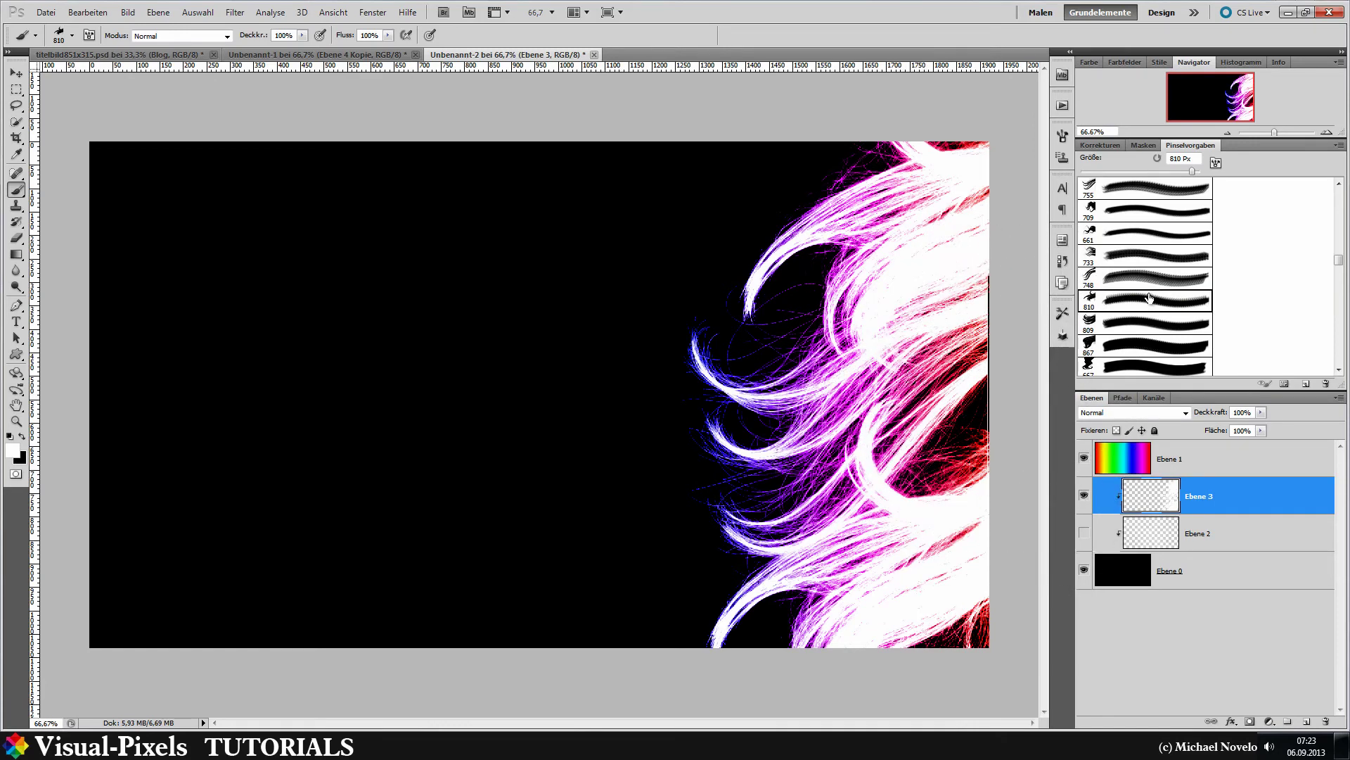
pyautogui.scroll(-3, 1340, 292)
pyautogui.scroll(-10, 1340, 295)
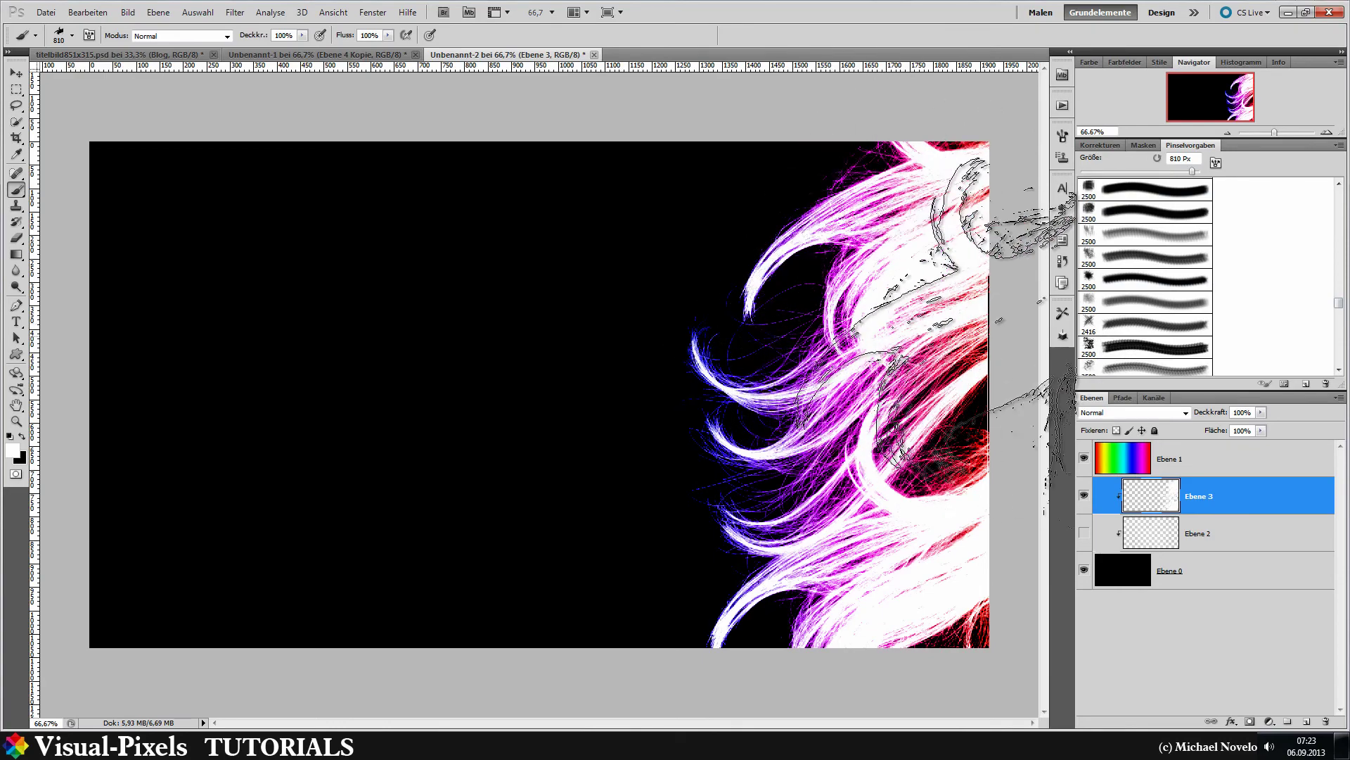
# Stamp vertical rainbow streaks on the left with a 2500 px hair brush, then select Ebene 1.
pyautogui.click(1137, 302)
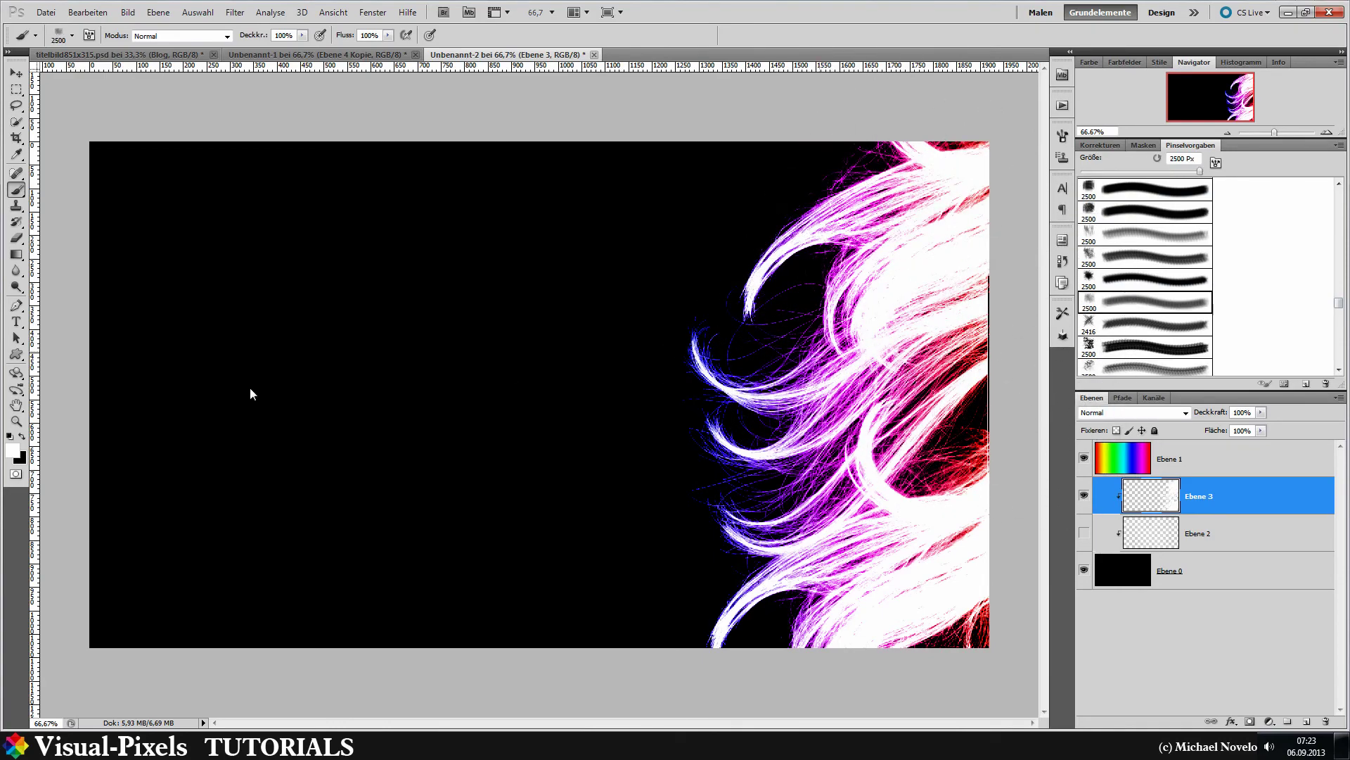
pyautogui.click(1167, 241)
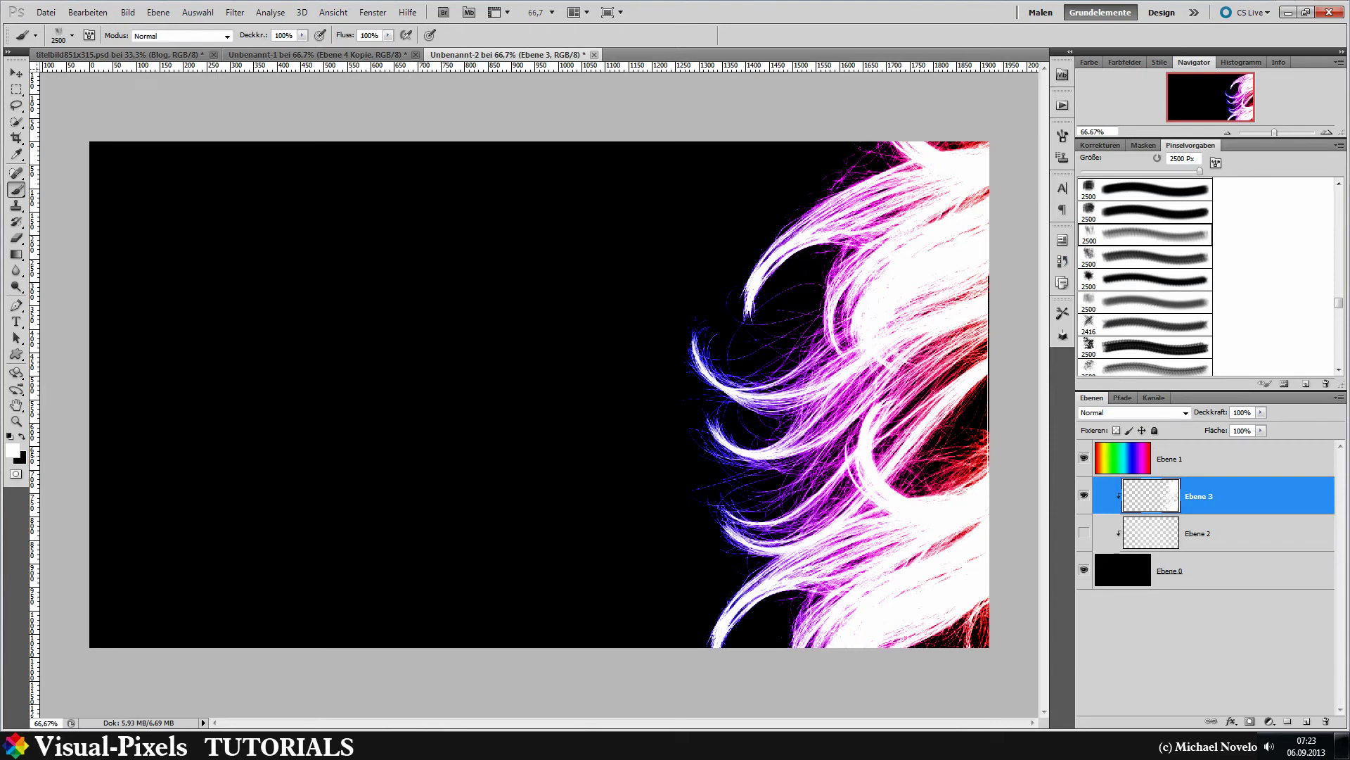
pyautogui.click(637, 648)
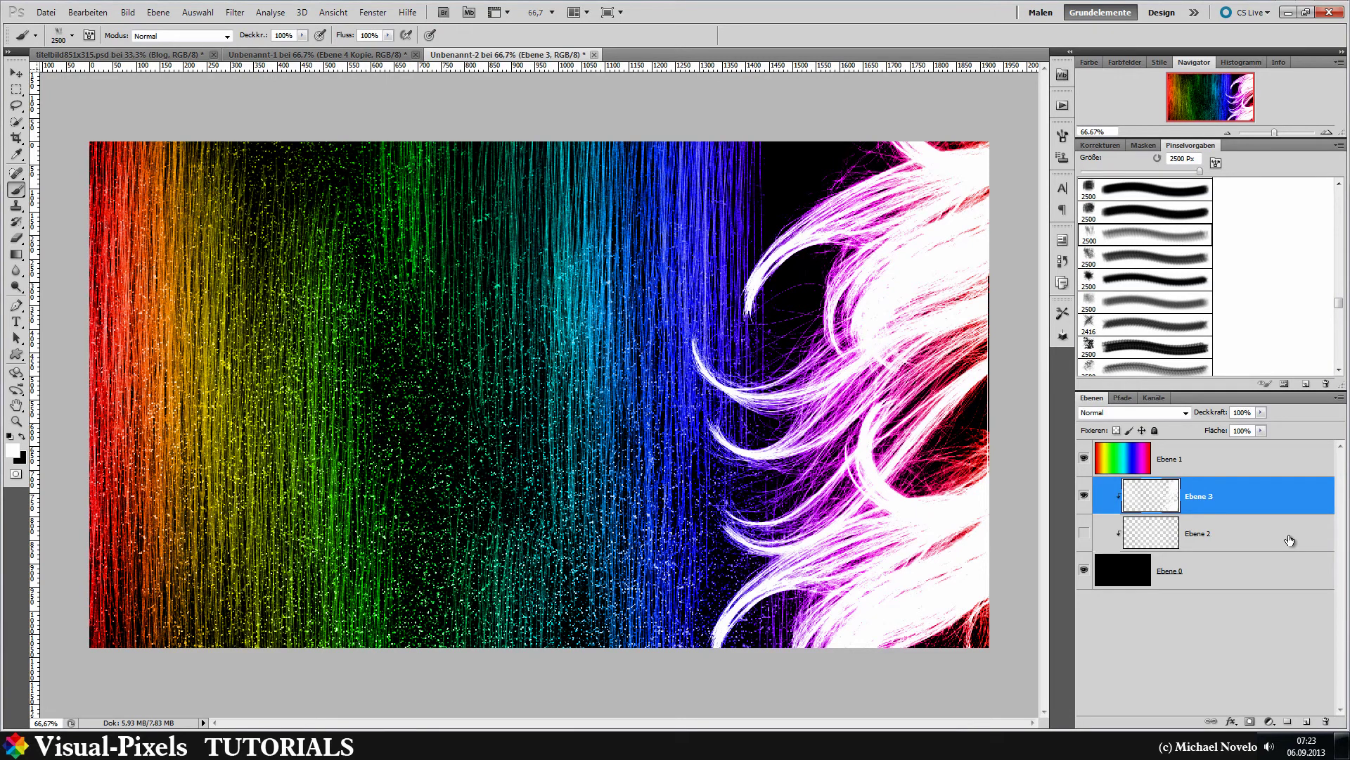
pyautogui.click(1228, 460)
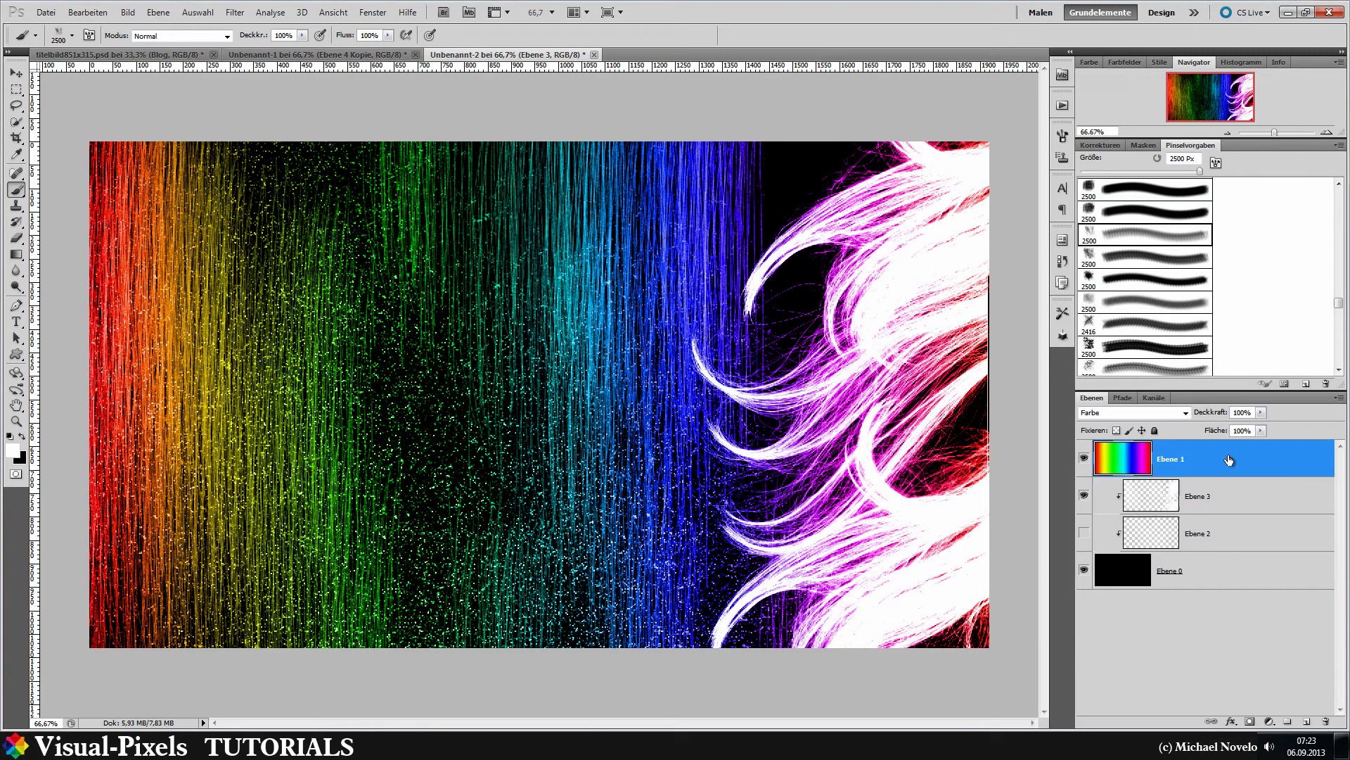